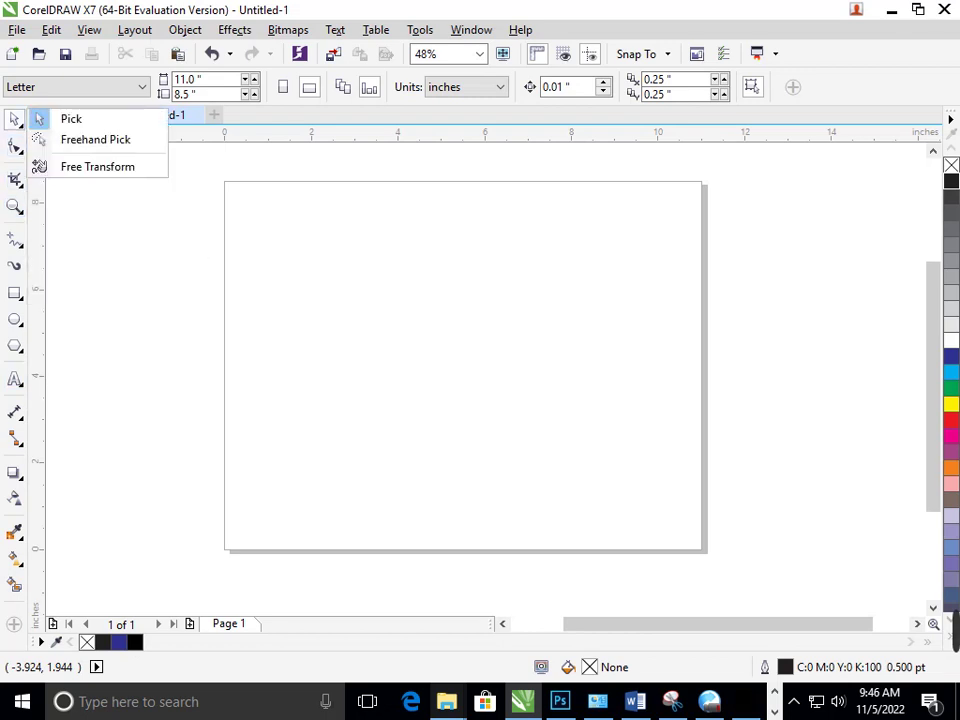
Draw an upright rectangle about 0.8 by 2.53 inches mid-page and round all its corners fully to 0.4 inch.
{"action": "left_click", "coordinate": [14, 119]}
{"action": "left_click", "coordinate": [15, 318]}
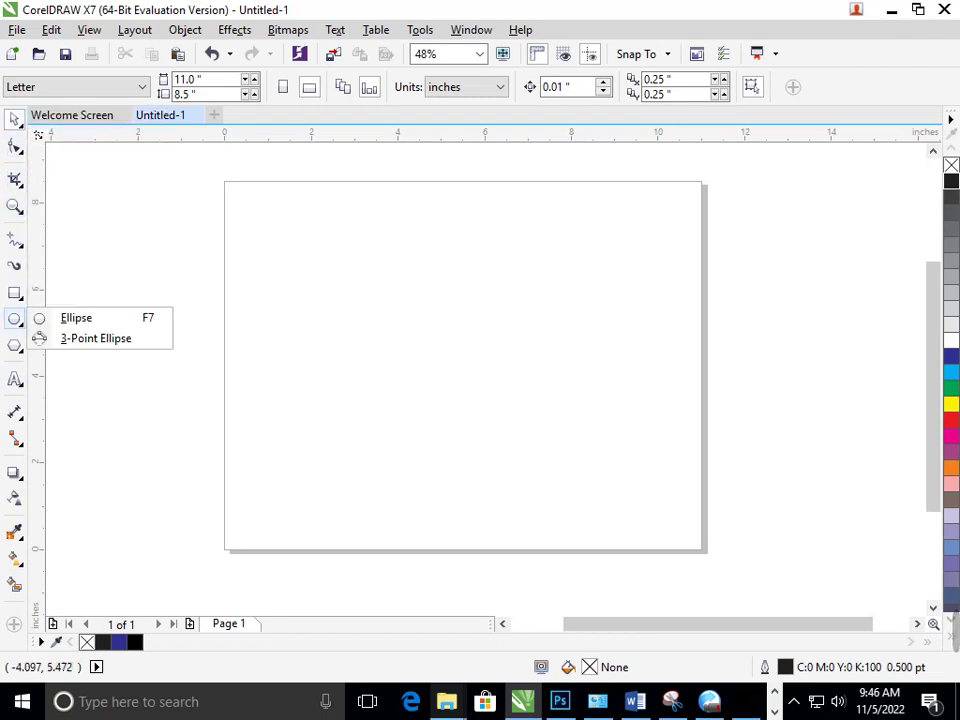
{"action": "left_click", "coordinate": [15, 293]}
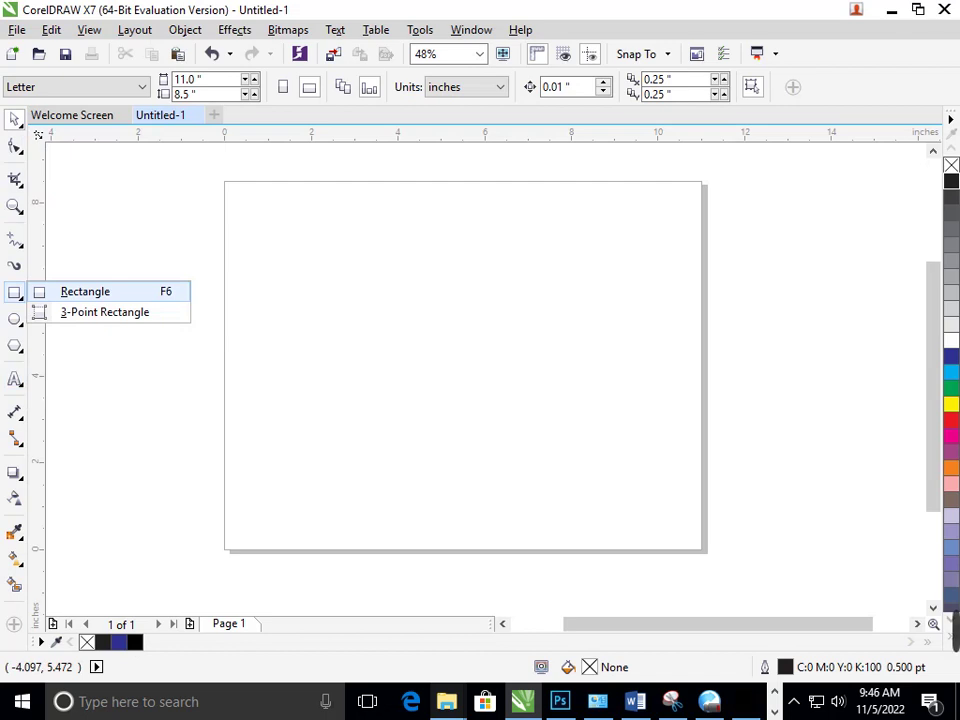
{"action": "left_click", "coordinate": [85, 291]}
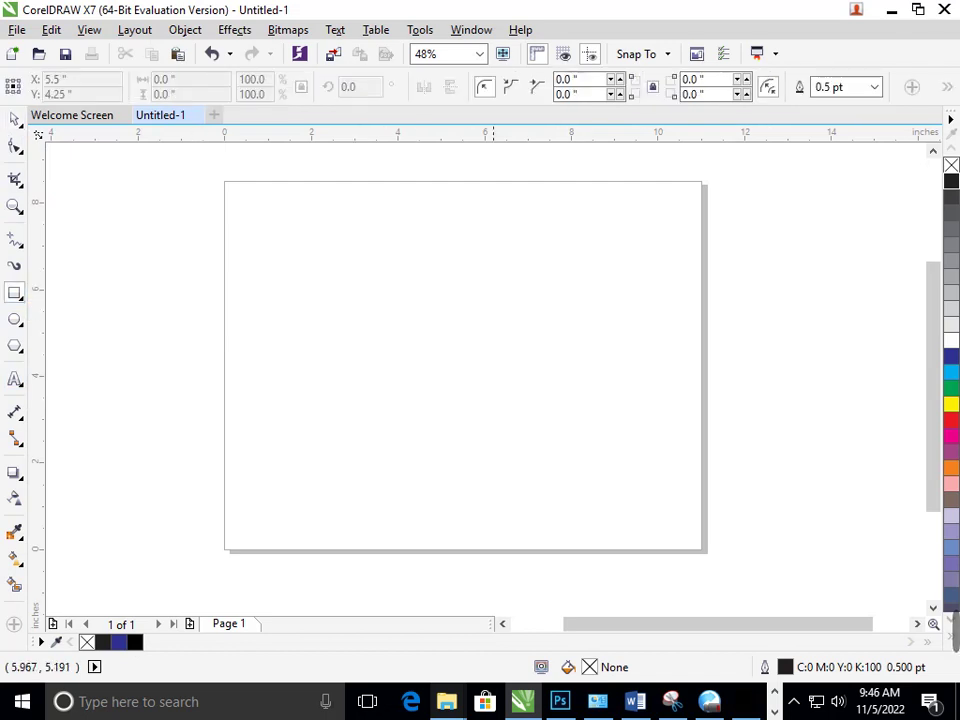
{"action": "left_click_drag", "start_coordinate": [456, 292], "coordinate": [490, 403]}
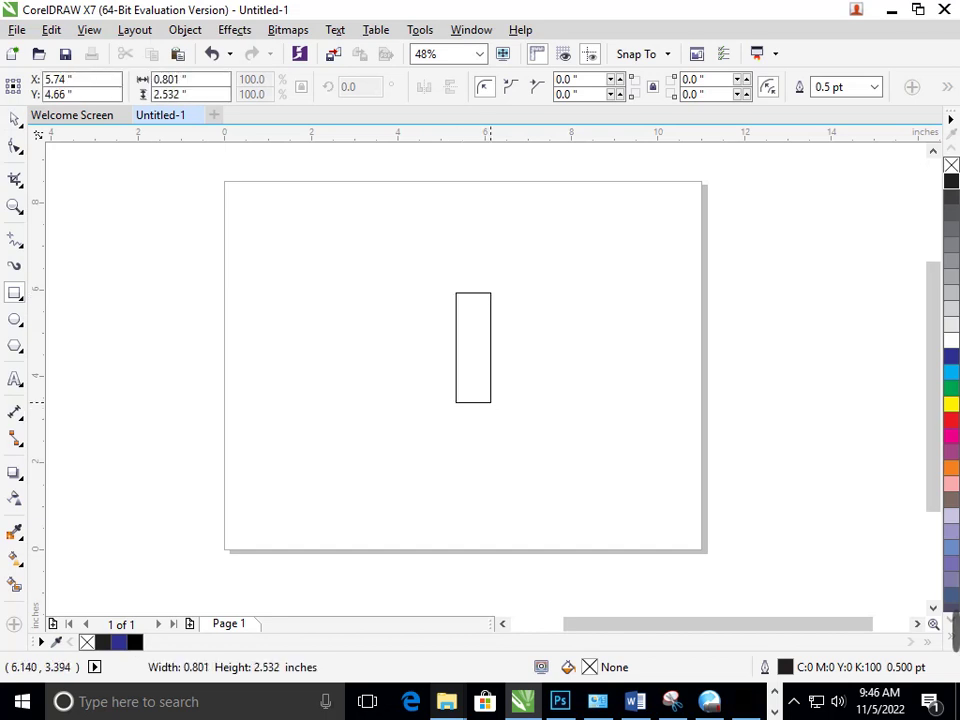
{"action": "key", "text": "F10"}
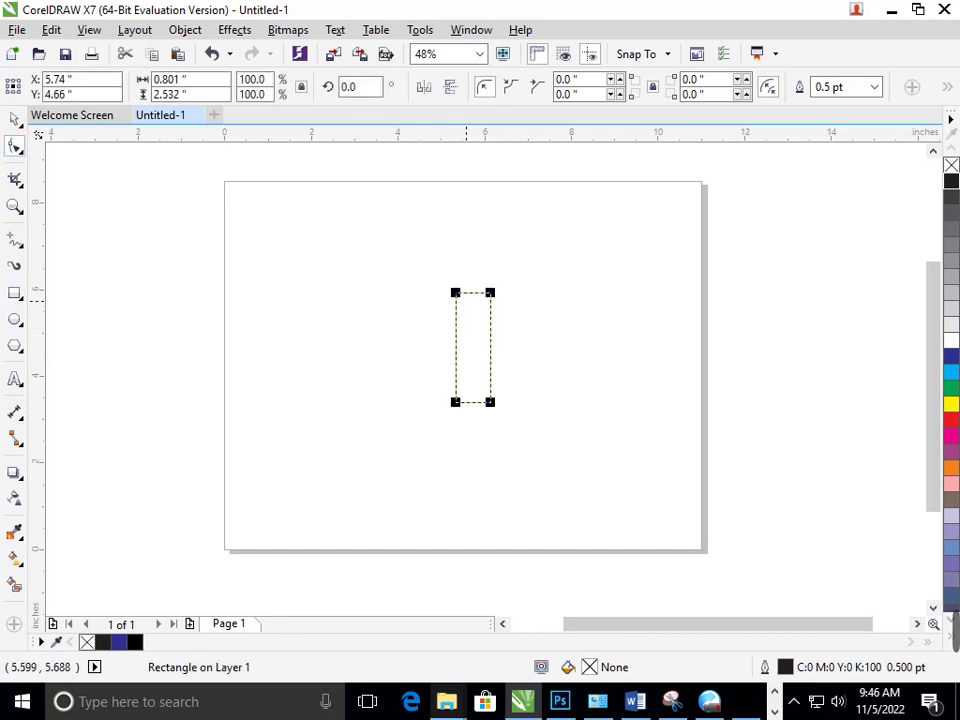
{"action": "left_click_drag", "start_coordinate": [456, 293], "coordinate": [382, 362]}
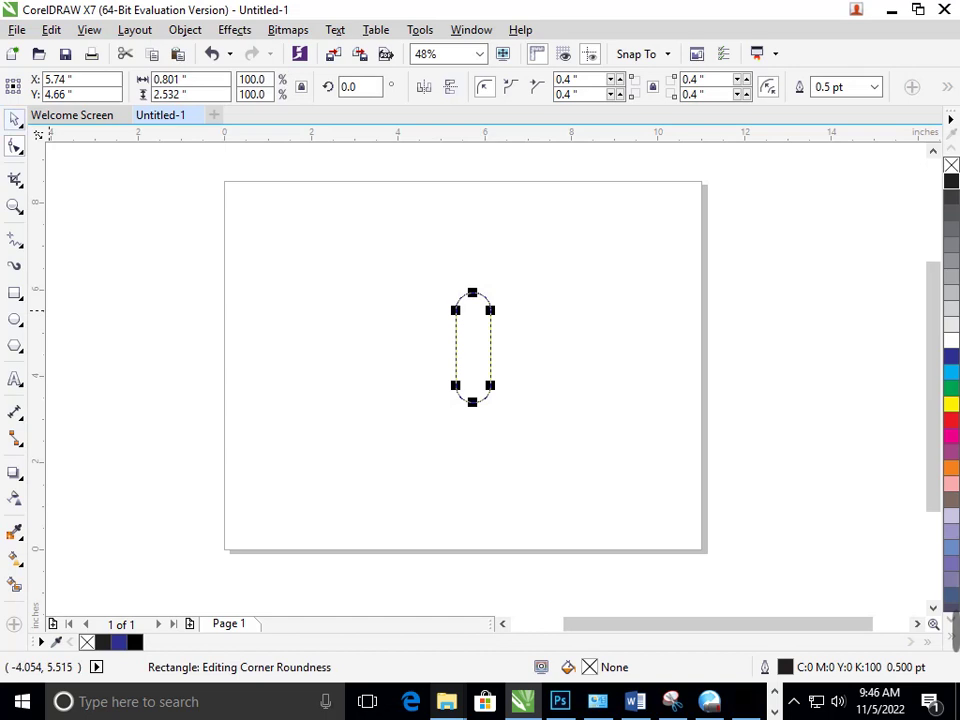
Duplicate the rounded bar to its left and shorten the copy from above to about 1.97 inches high.
{"action": "left_click", "coordinate": [14, 119]}
{"action": "left_click", "coordinate": [322, 444]}
{"action": "left_click_drag", "start_coordinate": [483, 349], "coordinate": [440, 356]}
{"action": "left_click_drag", "start_coordinate": [429, 287], "coordinate": [429, 311]}
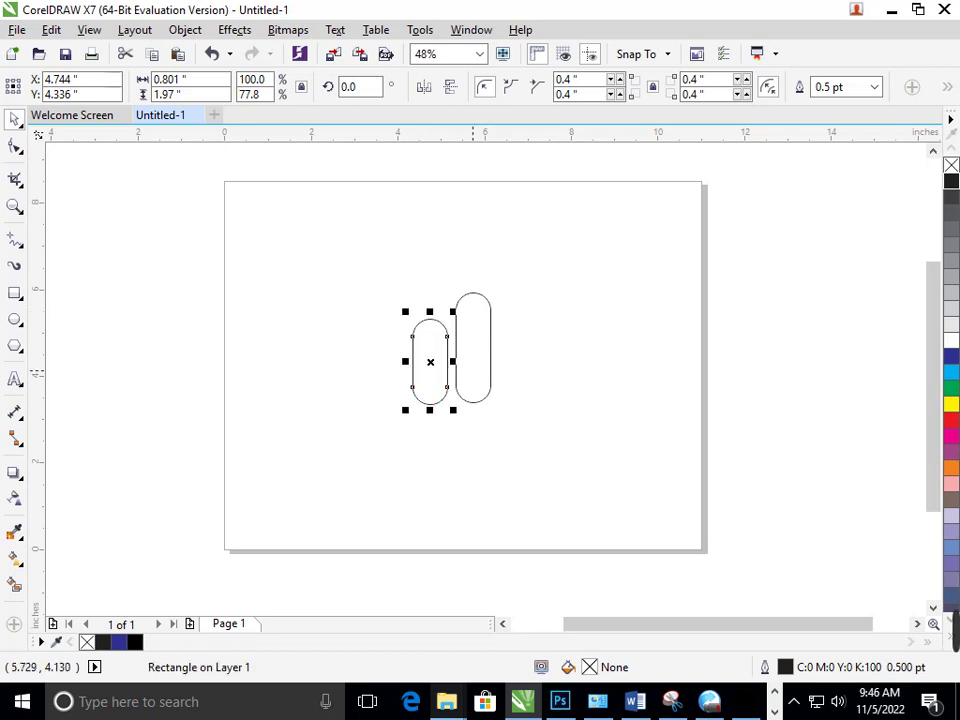
Duplicate the original bar to its right and stretch the copy upward to about 2.94 inches high.
{"action": "left_click_drag", "start_coordinate": [476, 369], "coordinate": [517, 367]}
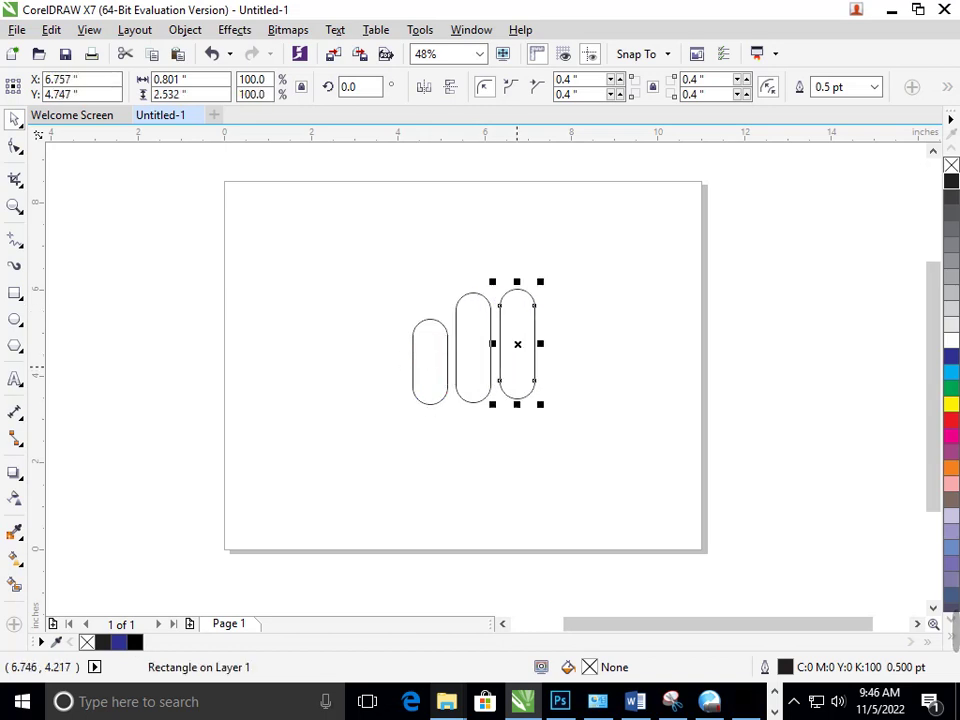
{"action": "left_click_drag", "start_coordinate": [517, 289], "coordinate": [520, 269]}
{"action": "left_click", "coordinate": [572, 471]}
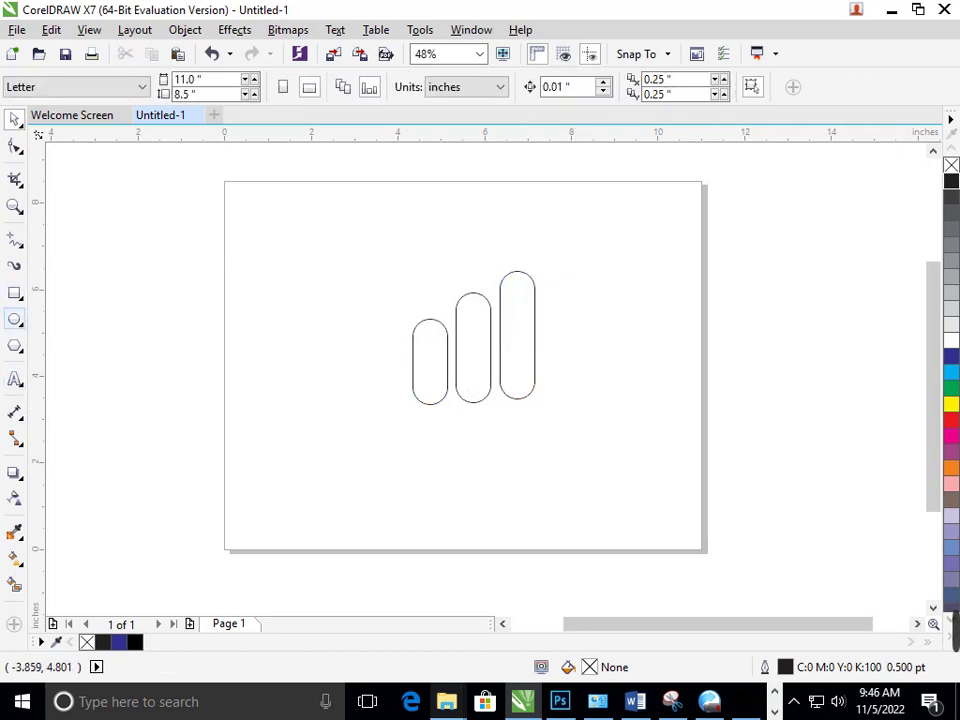
Draw a polygon about 1.56 by 1.49 inches in the page's lower-left area and set its sides to 3.
{"action": "left_click", "coordinate": [14, 345]}
{"action": "left_click_drag", "start_coordinate": [290, 430], "coordinate": [361, 464]}
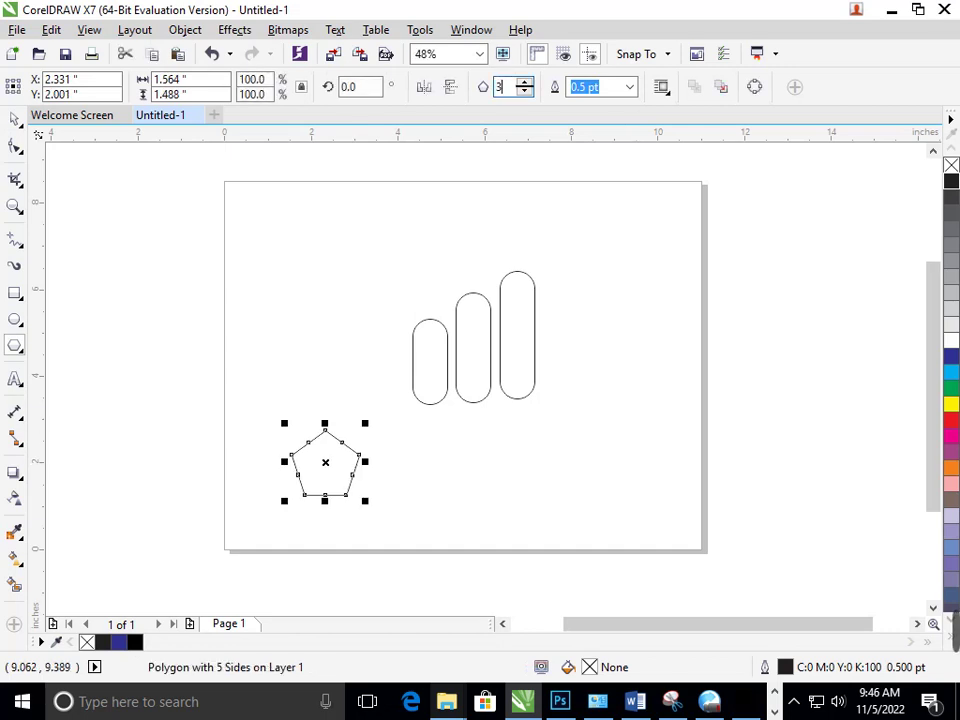
{"action": "key", "text": "Return"}
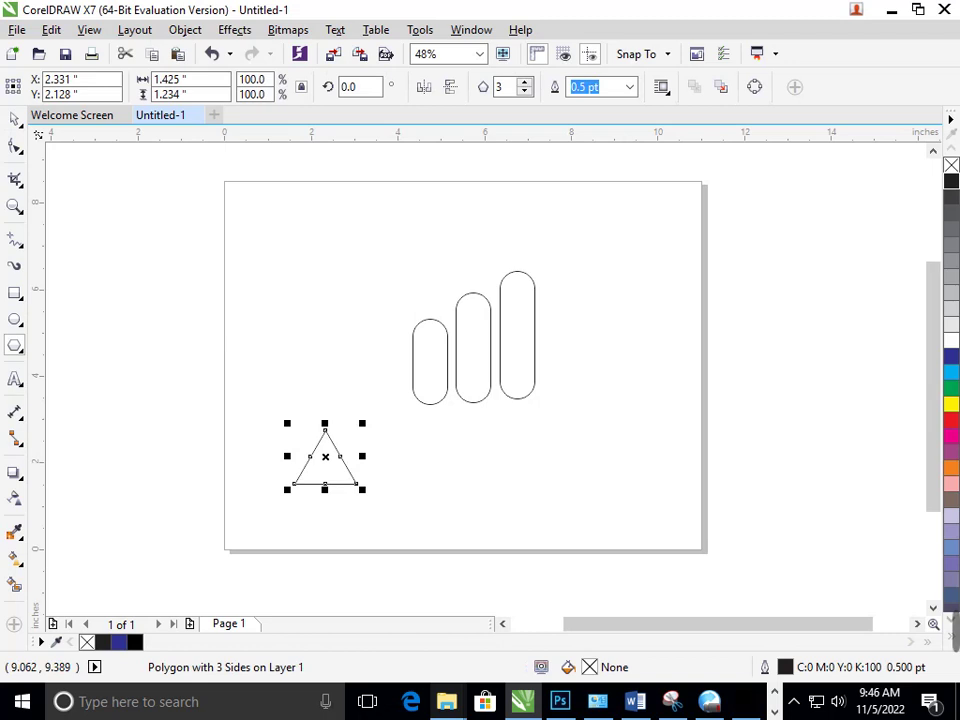
Scale the triangle proportionally to about 0.91 by 0.79 inches and place it beneath the middle bar.
{"action": "left_click", "coordinate": [14, 119]}
{"action": "left_click", "coordinate": [224, 441]}
{"action": "left_click", "coordinate": [325, 473]}
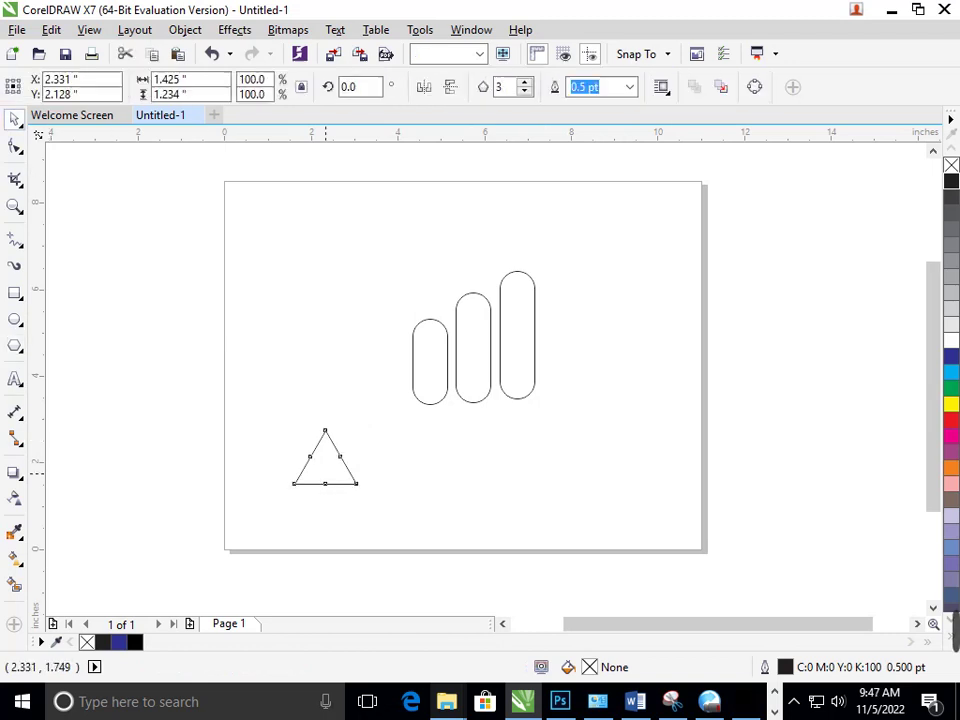
{"action": "left_click_drag", "start_coordinate": [287, 490], "coordinate": [456, 438]}
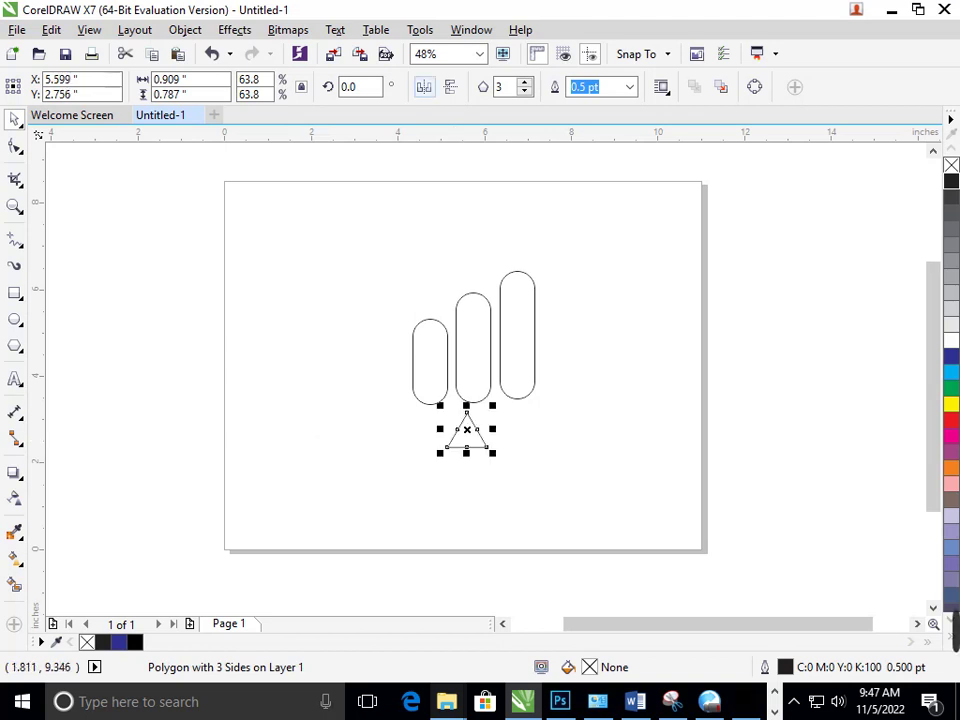
Mirror the triangle vertically so it points down and centre it under the middle bar.
{"action": "left_click", "coordinate": [450, 86]}
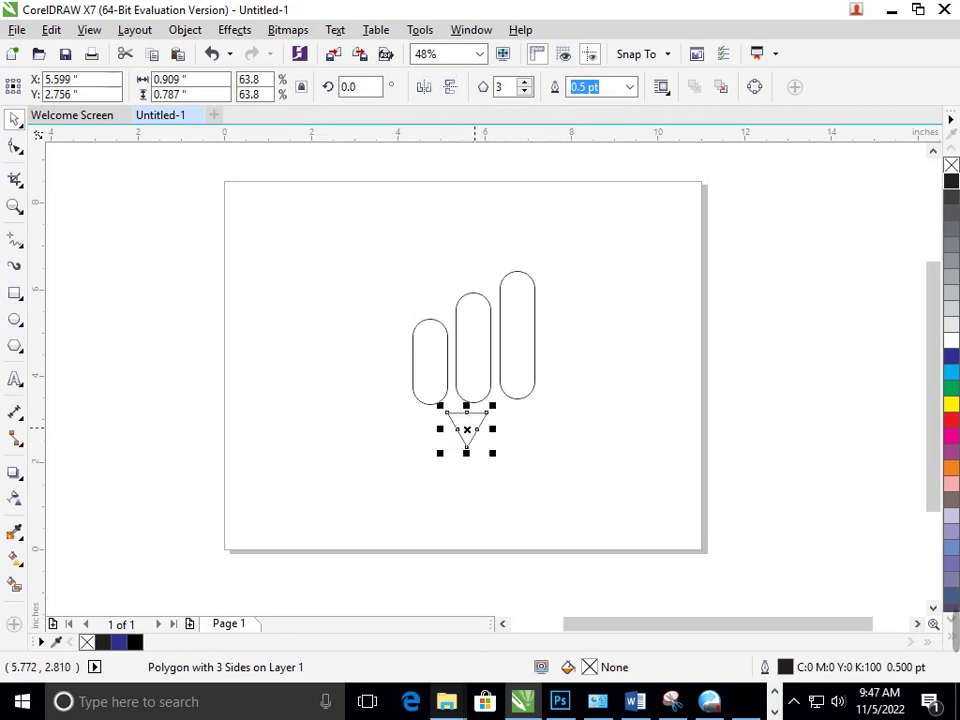
{"action": "mouse_move", "coordinate": [474, 427]}
{"action": "left_mouse_down"}
{"action": "mouse_move", "coordinate": [477, 441]}
{"action": "mouse_move", "coordinate": [481, 432]}
{"action": "left_mouse_up"}
{"action": "left_click", "coordinate": [477, 475]}
Stretch the triangle's lower tip downward to make it about 0.92 inch high.
{"action": "left_click_drag", "start_coordinate": [420, 379], "coordinate": [716, 530]}
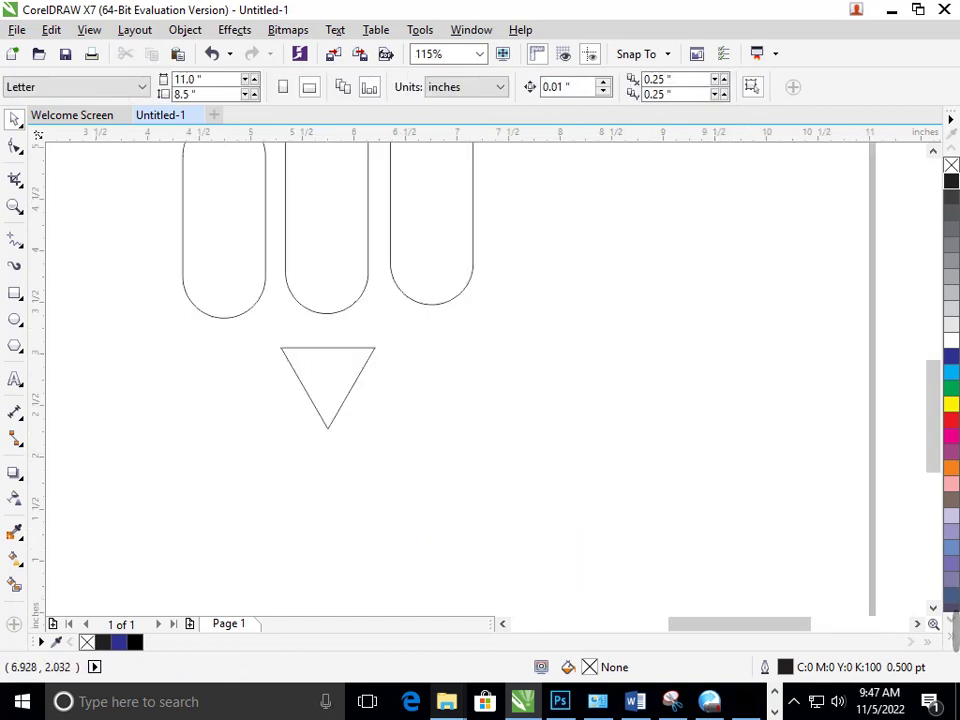
{"action": "left_click", "coordinate": [323, 418]}
{"action": "left_click_drag", "start_coordinate": [327, 434], "coordinate": [327, 448]}
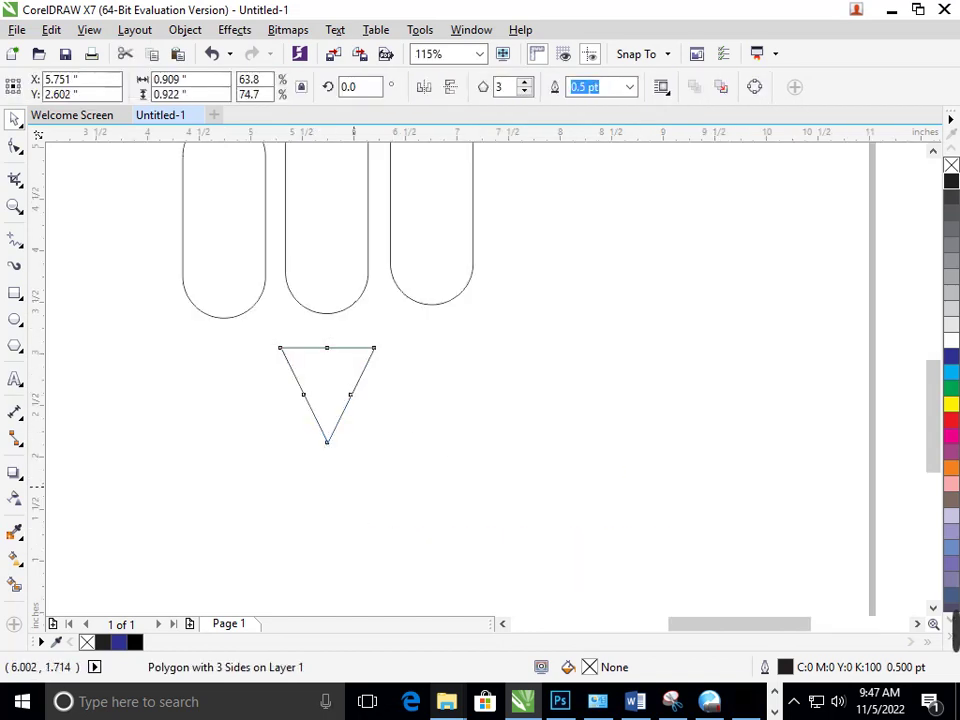
{"action": "left_click_drag", "start_coordinate": [253, 369], "coordinate": [429, 491]}
{"action": "key", "text": "F3"}
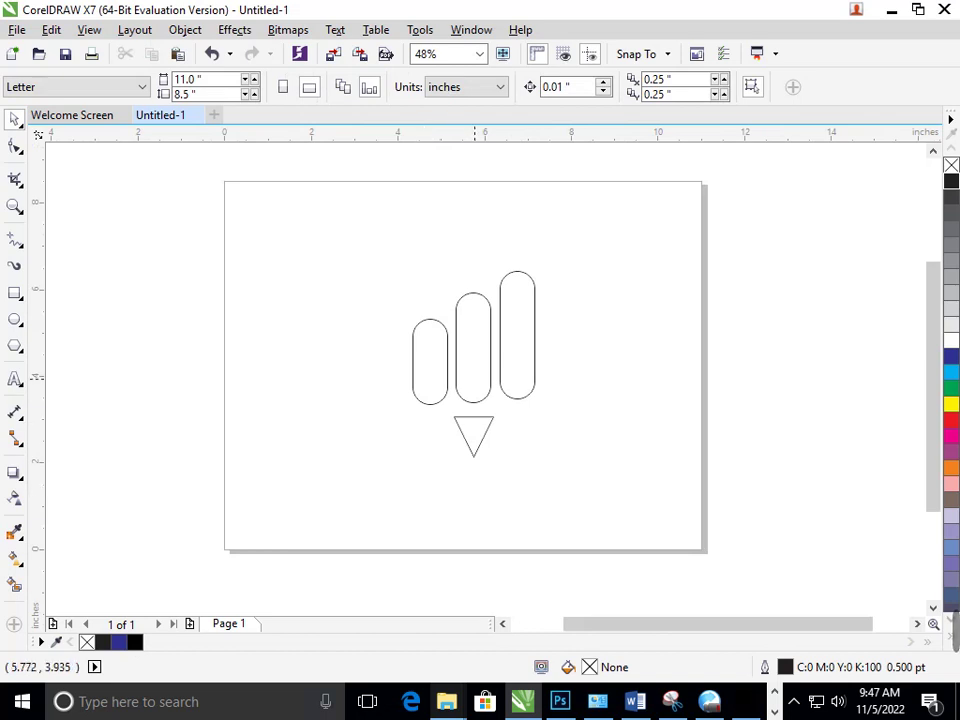
Fill the tallest bar with dark blue and the middle bar with green.
{"action": "left_click", "coordinate": [518, 367]}
{"action": "left_click", "coordinate": [951, 356]}
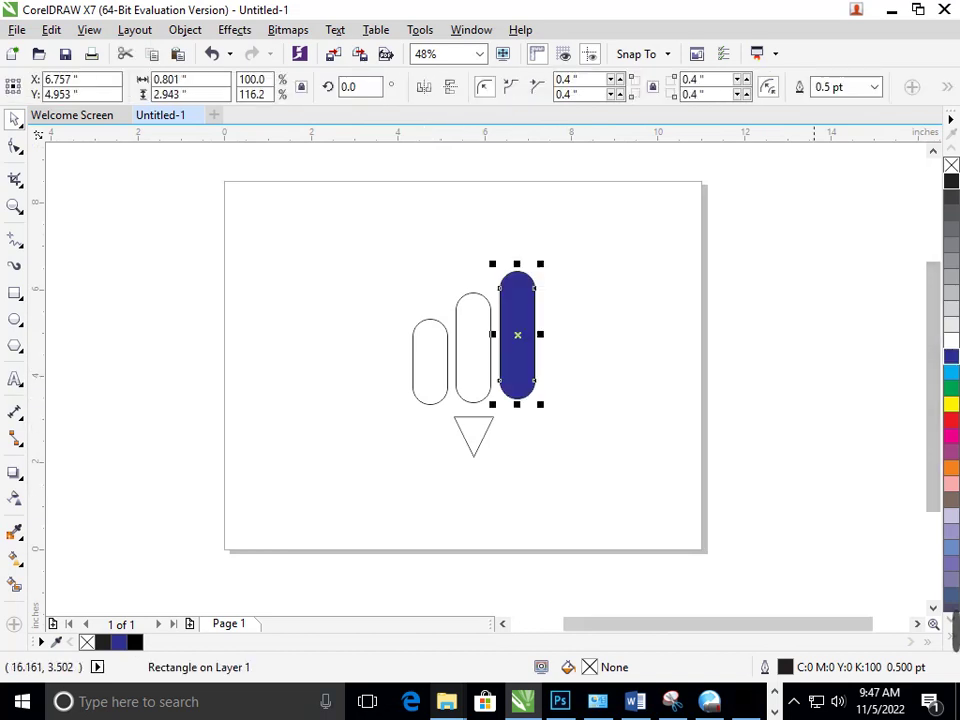
{"action": "left_click", "coordinate": [503, 406]}
{"action": "left_click", "coordinate": [473, 385]}
{"action": "left_click", "coordinate": [951, 387]}
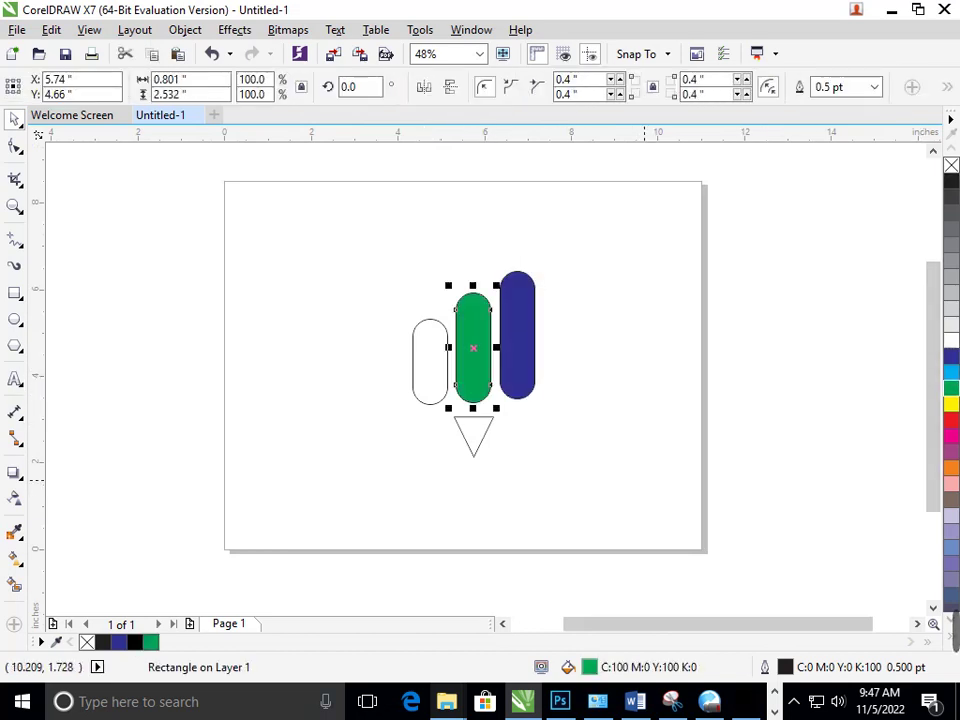
{"action": "left_click", "coordinate": [410, 403]}
Fill the shortest bar with orange and the triangle with black.
{"action": "left_click", "coordinate": [431, 364]}
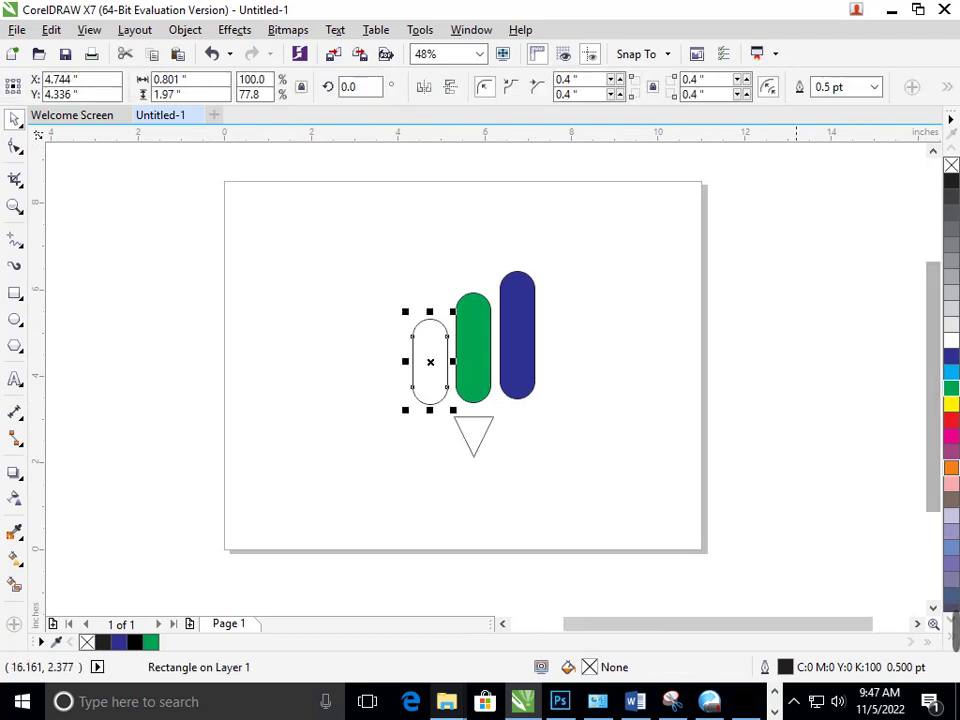
{"action": "left_click", "coordinate": [951, 467]}
{"action": "left_click", "coordinate": [507, 465]}
{"action": "left_click", "coordinate": [481, 444]}
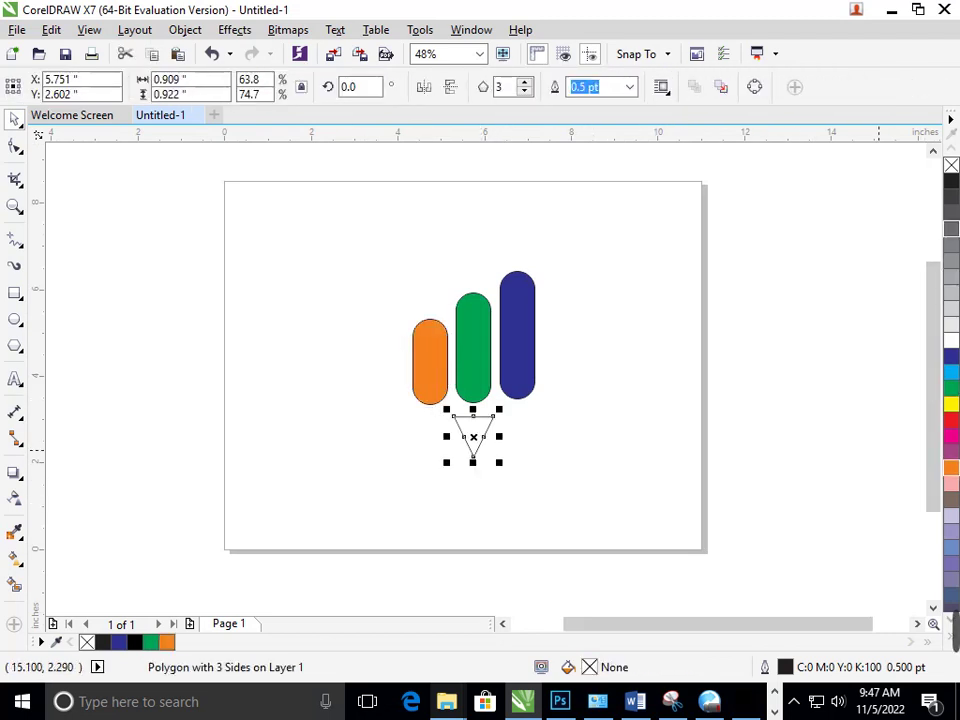
{"action": "left_click", "coordinate": [951, 181]}
{"action": "left_click", "coordinate": [597, 473]}
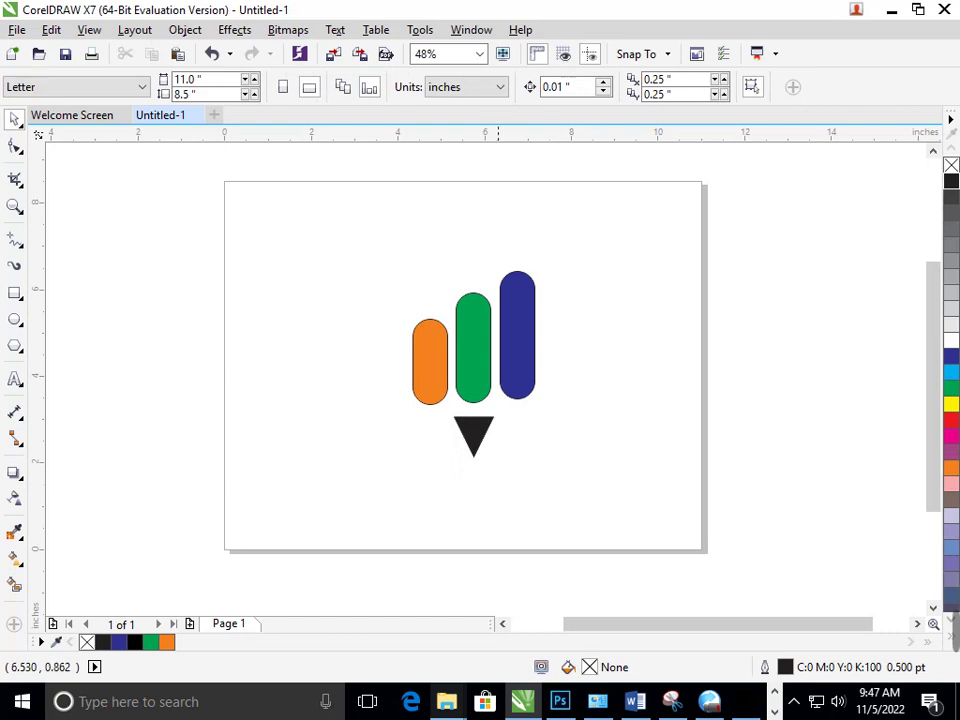
Move the black triangle beneath the orange bar.
{"action": "left_click_drag", "start_coordinate": [478, 438], "coordinate": [437, 442]}
{"action": "left_click", "coordinate": [464, 472]}
{"action": "scroll", "coordinate": [572, 481], "scroll_direction": "down", "scroll_amount": 3}
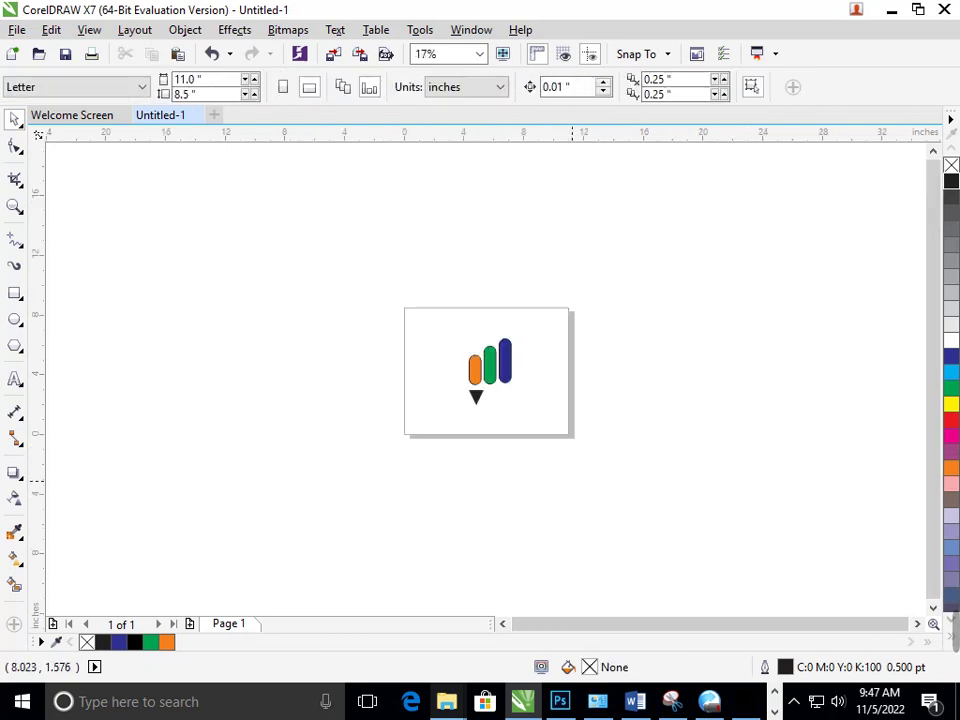
{"action": "scroll", "coordinate": [461, 346], "scroll_direction": "up", "scroll_amount": 4}
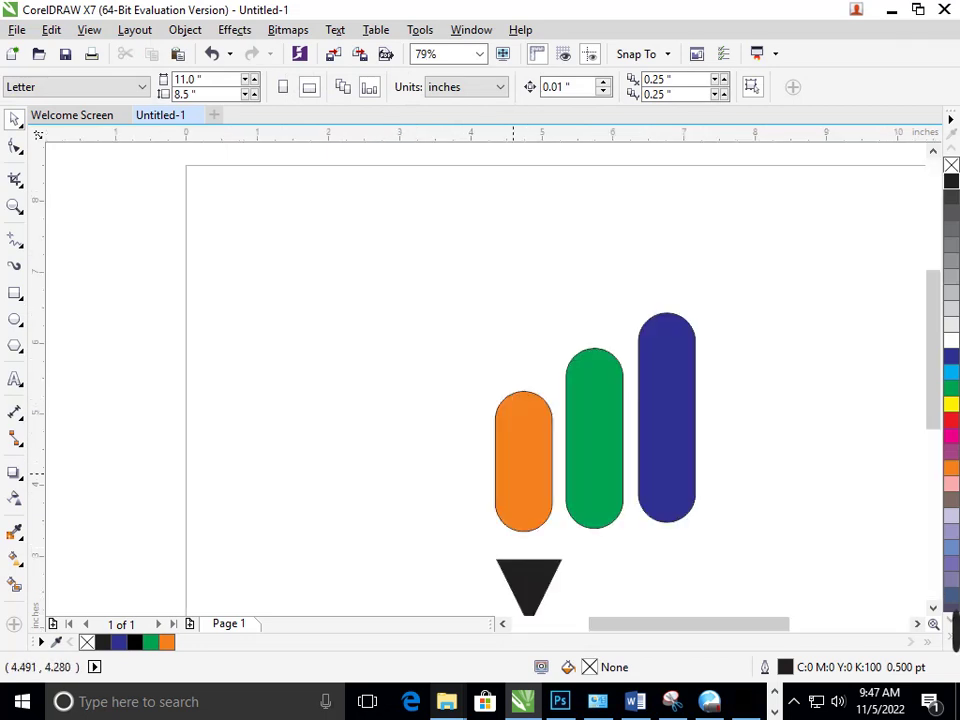
{"action": "scroll", "coordinate": [506, 465], "scroll_direction": "down", "scroll_amount": 4}
Move the black triangle back under the green bar, centred at about X 5.76, Y 2.43 inches.
{"action": "left_click", "coordinate": [478, 396]}
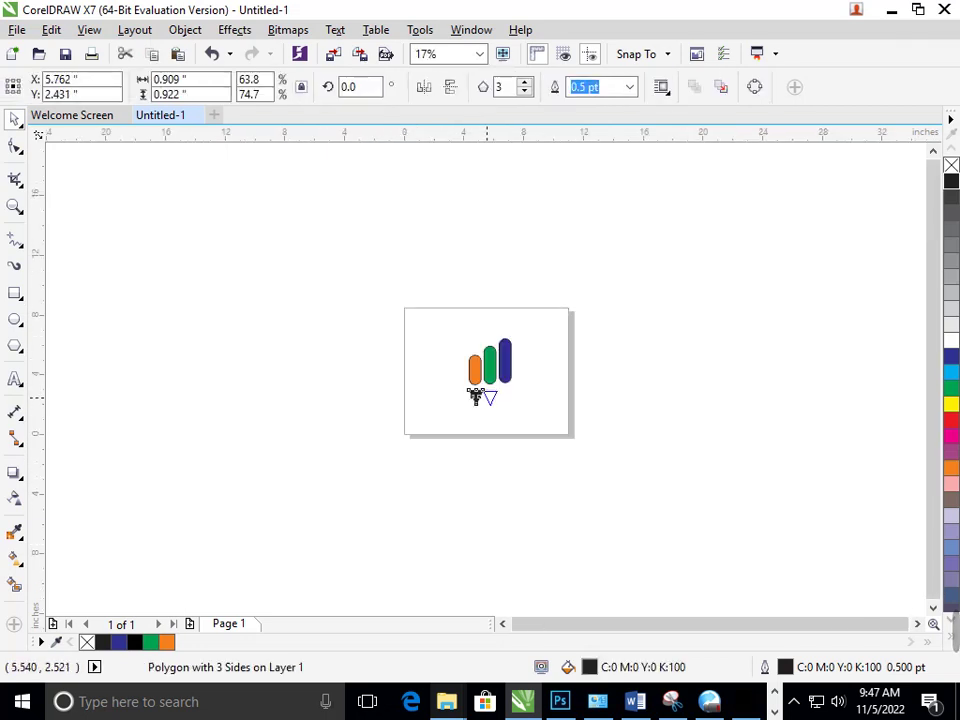
{"action": "left_click", "coordinate": [538, 423]}
{"action": "scroll", "coordinate": [489, 396], "scroll_direction": "up", "scroll_amount": 4}
{"action": "left_click", "coordinate": [489, 397]}
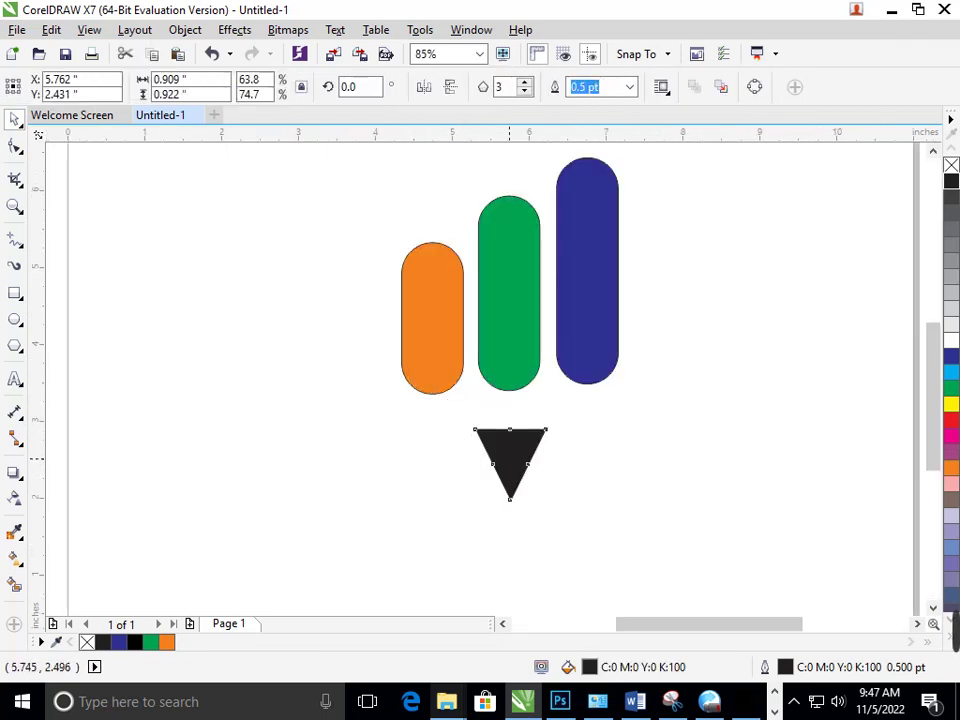
{"action": "left_click", "coordinate": [566, 524]}
{"action": "scroll", "coordinate": [666, 528], "scroll_direction": "down", "scroll_amount": 4}
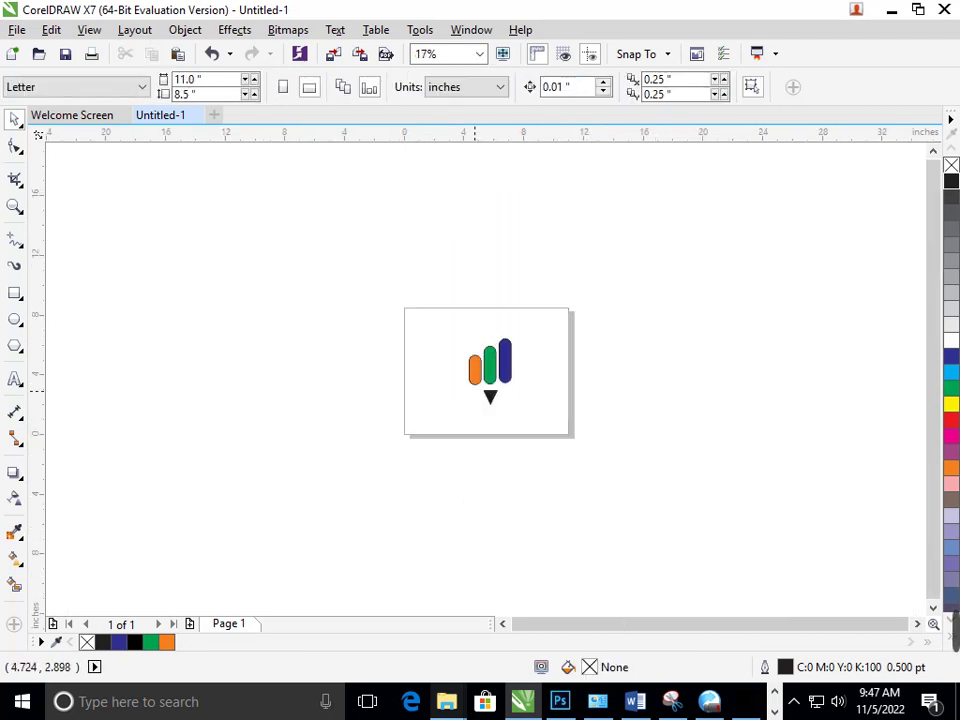
{"action": "left_click_drag", "start_coordinate": [414, 289], "coordinate": [669, 493]}
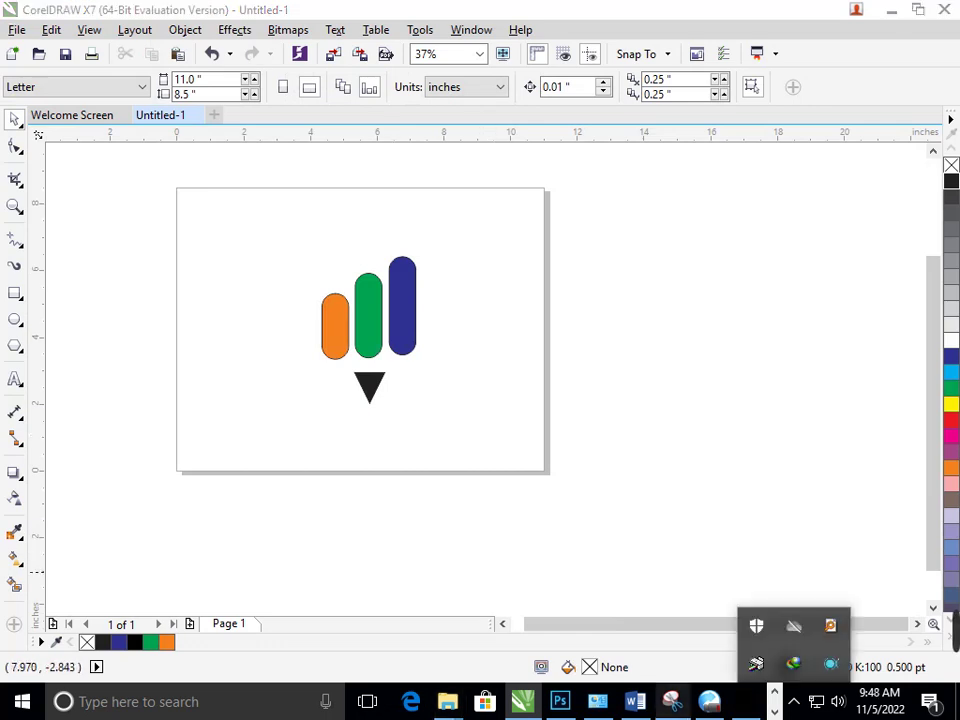
{"action": "left_click_drag", "start_coordinate": [242, 197], "coordinate": [497, 486]}
{"action": "left_click", "coordinate": [376, 388]}
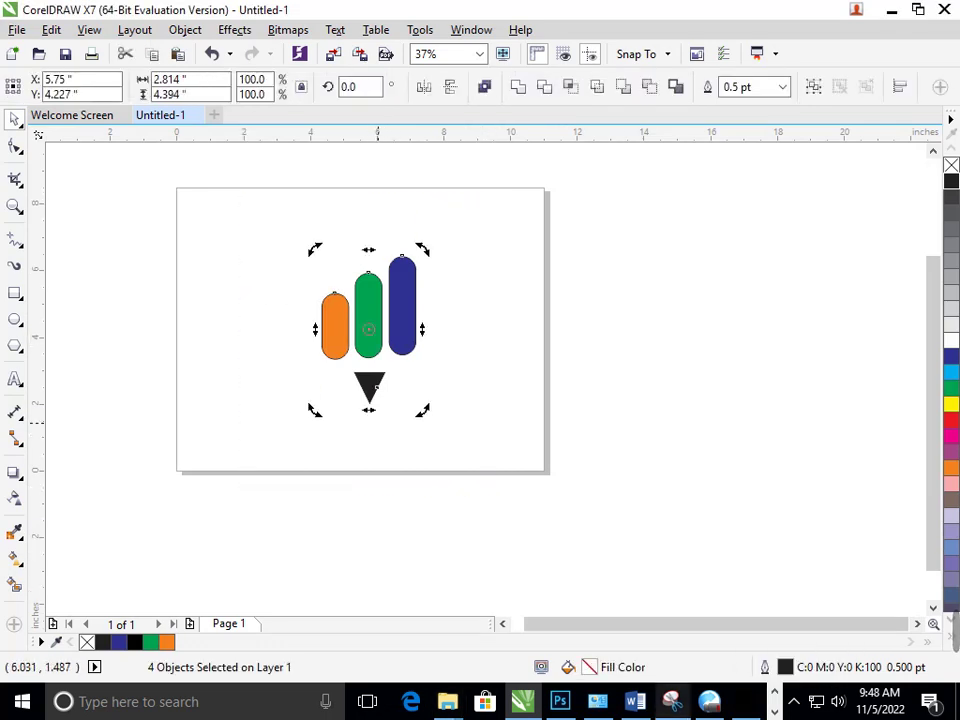
{"action": "left_click_drag", "start_coordinate": [320, 410], "coordinate": [286, 395]}
{"action": "left_click", "coordinate": [335, 346]}
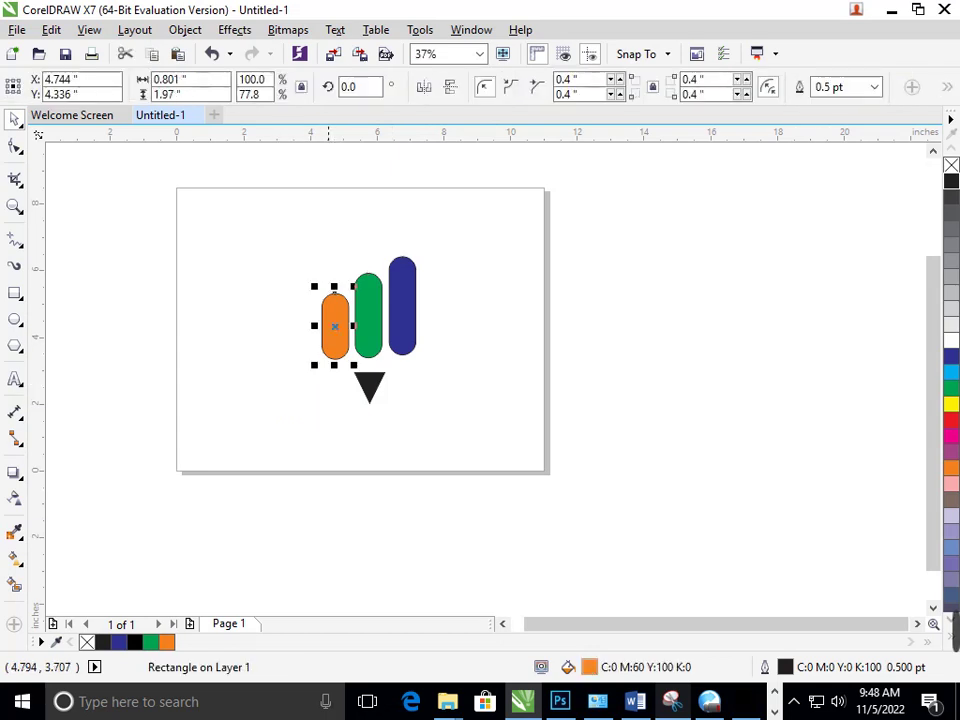
Rotate the three bars and the triangle together clockwise to a rotation angle of about 336.3 degrees.
{"action": "left_click_drag", "start_coordinate": [284, 222], "coordinate": [502, 480]}
{"action": "left_click", "coordinate": [379, 387]}
{"action": "left_click_drag", "start_coordinate": [314, 406], "coordinate": [282, 383]}
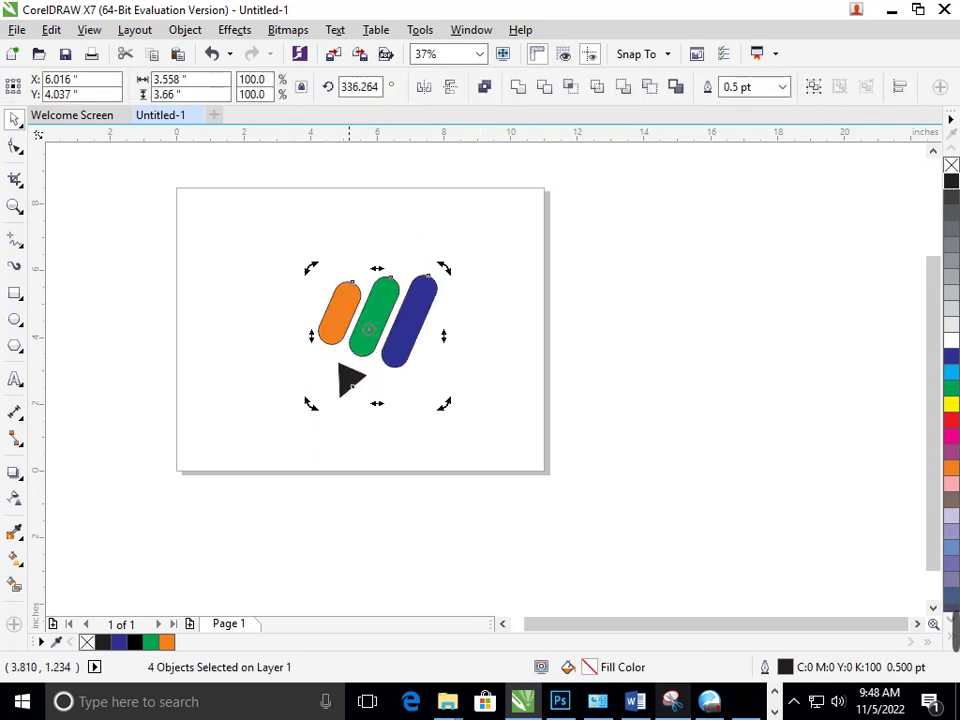
{"action": "left_click", "coordinate": [353, 483]}
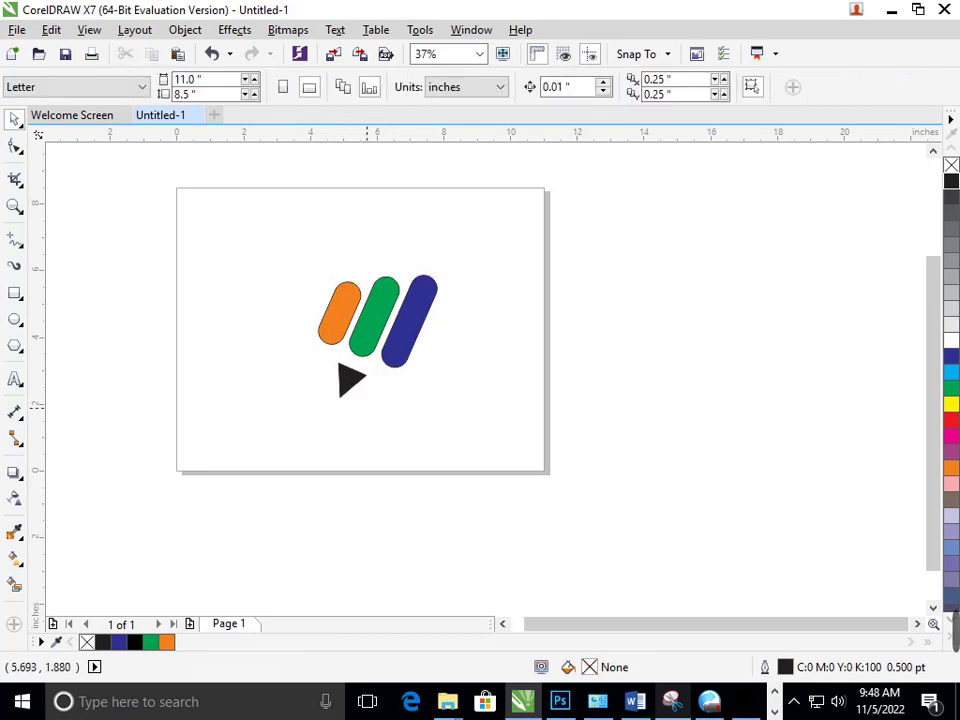
Draw a wide rectangle beneath the tilted shapes and thin it to about 7.98 by 0.24 inches.
{"action": "mouse_move", "coordinate": [180, 401]}
{"action": "left_mouse_down"}
{"action": "mouse_move", "coordinate": [336, 435]}
{"action": "mouse_move", "coordinate": [441, 428]}
{"action": "mouse_move", "coordinate": [446, 413]}
{"action": "left_mouse_up"}
{"action": "key", "text": "F2"}
{"action": "left_click_drag", "start_coordinate": [86, 345], "coordinate": [758, 516]}
{"action": "left_click_drag", "start_coordinate": [339, 366], "coordinate": [355, 386]}
{"action": "left_click", "coordinate": [14, 119]}
{"action": "left_click", "coordinate": [297, 346]}
{"action": "scroll", "coordinate": [524, 334], "scroll_direction": "up", "scroll_amount": 6}
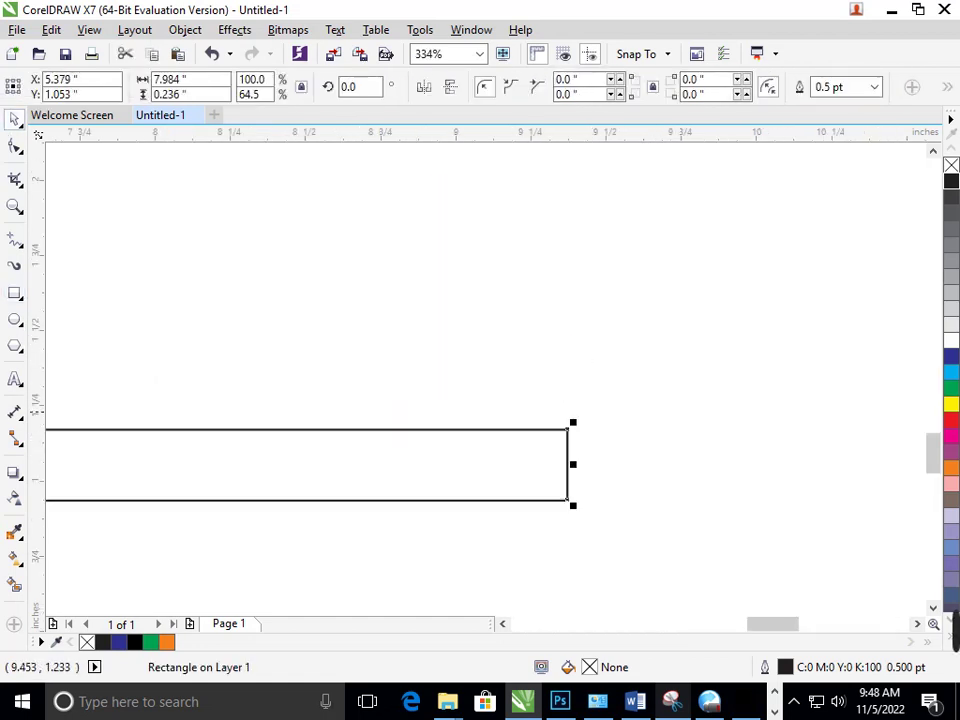
{"action": "scroll", "coordinate": [505, 420], "scroll_direction": "down", "scroll_amount": 4}
{"action": "scroll", "coordinate": [573, 482], "scroll_direction": "down", "scroll_amount": 3}
Convert the thin rectangle's outline to an object.
{"action": "right_click", "coordinate": [573, 482]}
{"action": "left_click", "coordinate": [487, 530]}
{"action": "left_click_drag", "start_coordinate": [193, 360], "coordinate": [592, 441]}
{"action": "right_click", "coordinate": [561, 362]}
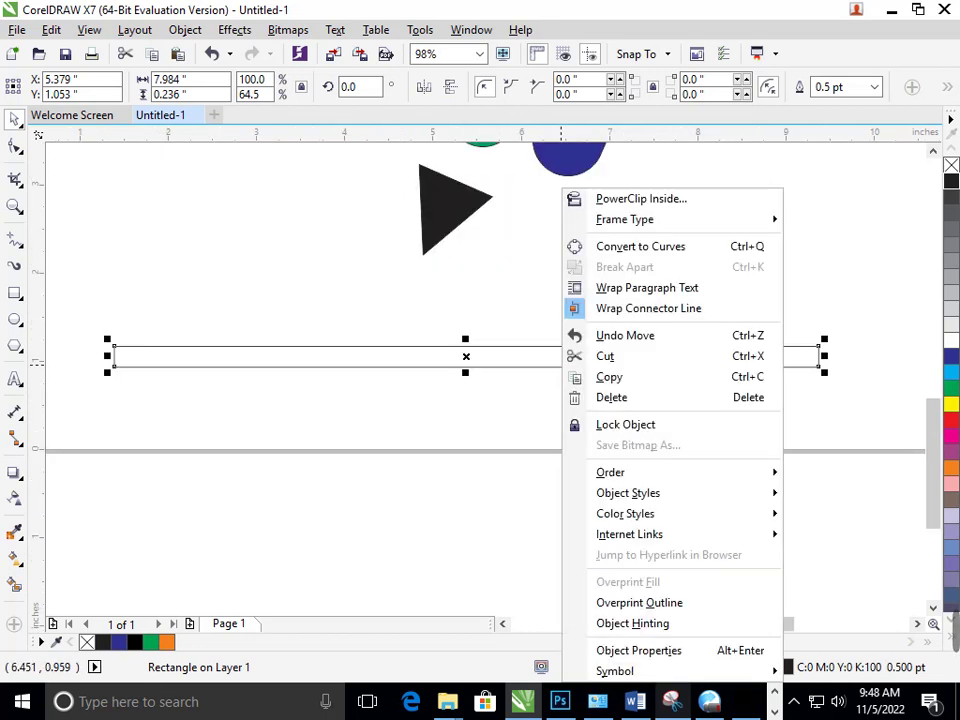
{"action": "left_click", "coordinate": [184, 29]}
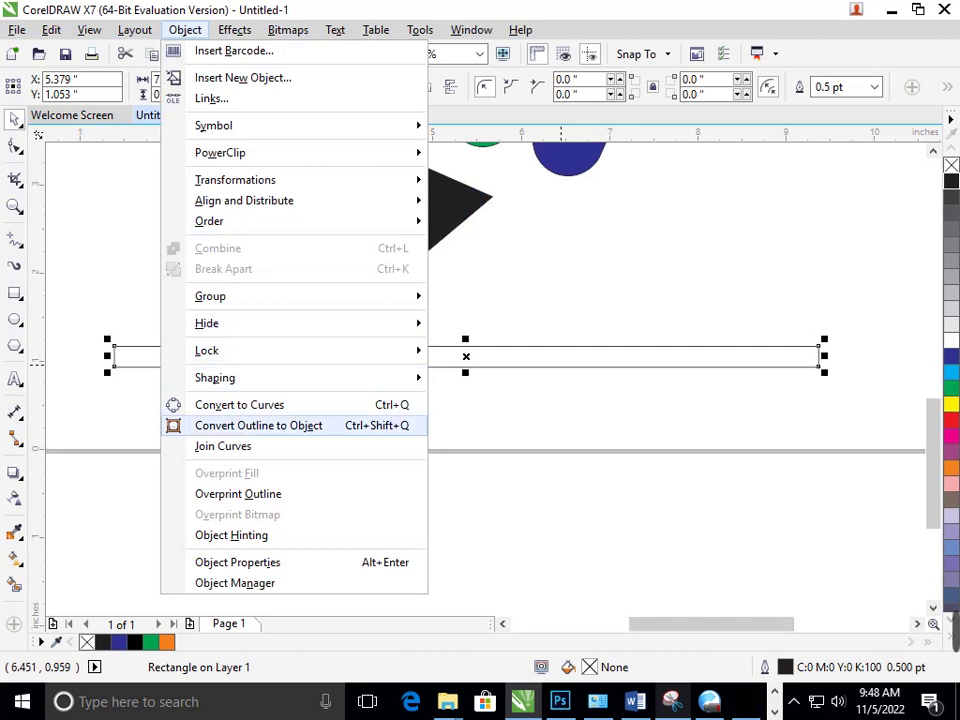
{"action": "left_click", "coordinate": [258, 425]}
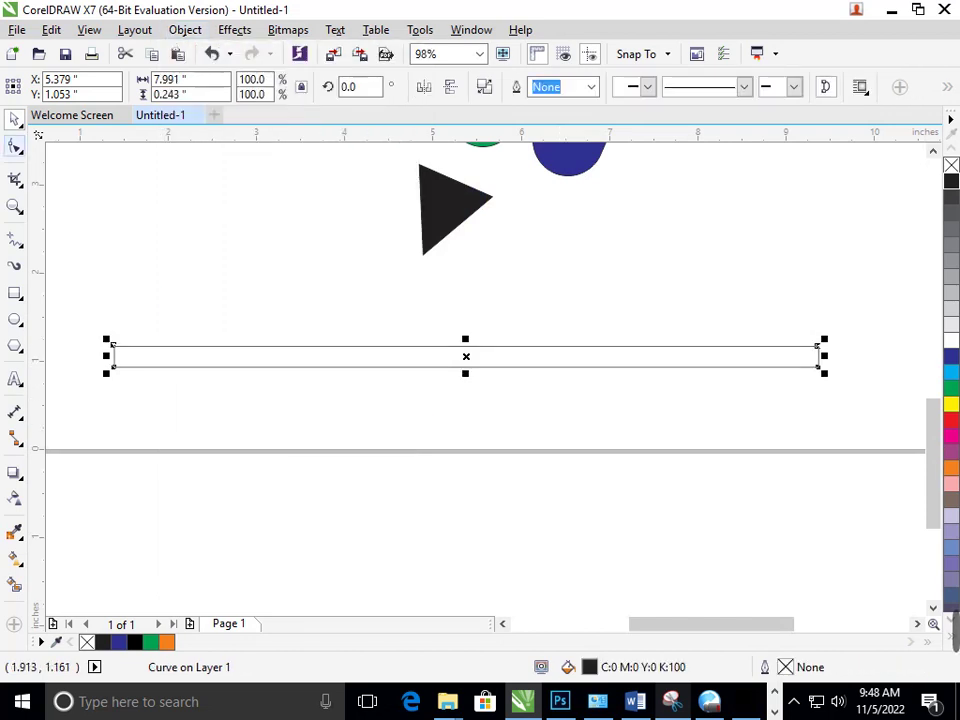
Reshape the converted rectangle into a long wedge by lowering its upper right corner nodes onto the lower right corner.
{"action": "key", "text": "F10"}
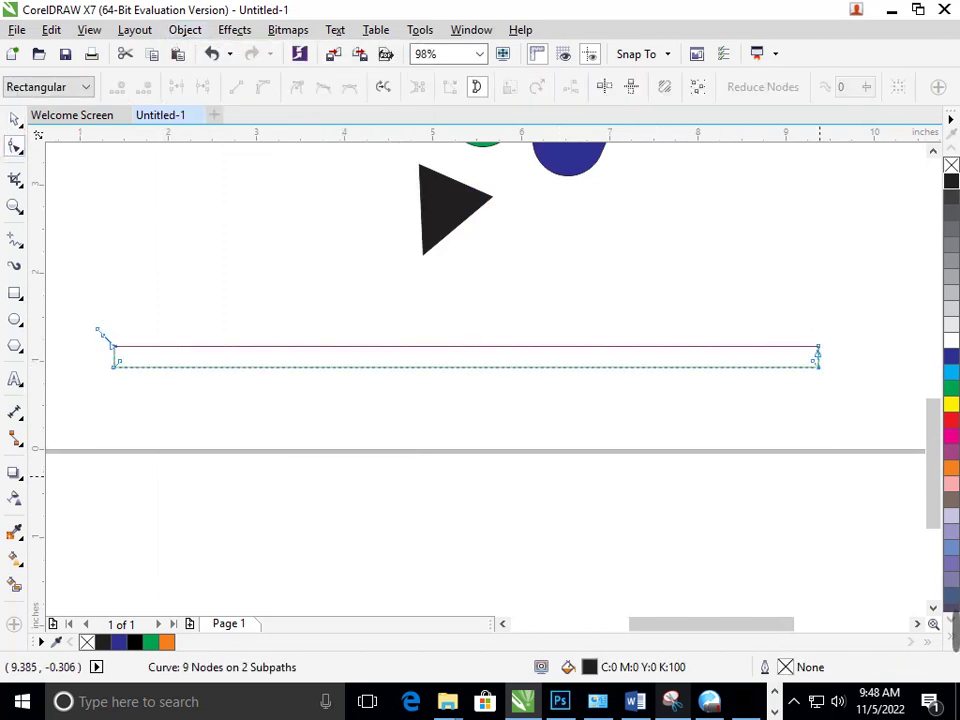
{"action": "key", "text": "F2"}
{"action": "left_click_drag", "start_coordinate": [776, 309], "coordinate": [849, 406]}
{"action": "left_click", "coordinate": [516, 317]}
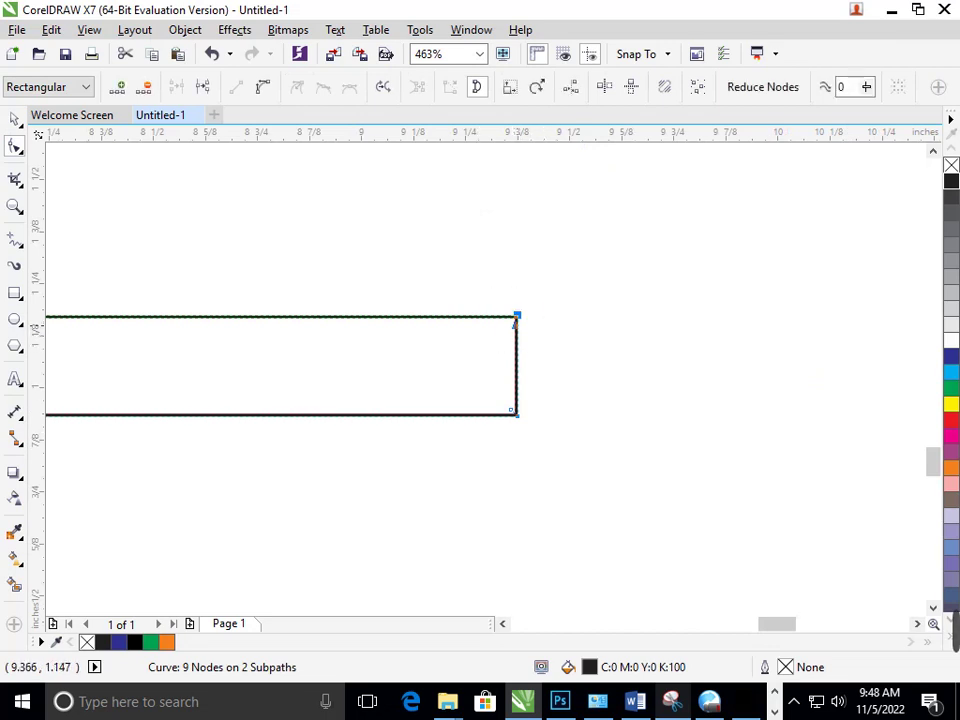
{"action": "left_click_drag", "start_coordinate": [516, 318], "coordinate": [514, 409]}
{"action": "key", "text": "F3"}
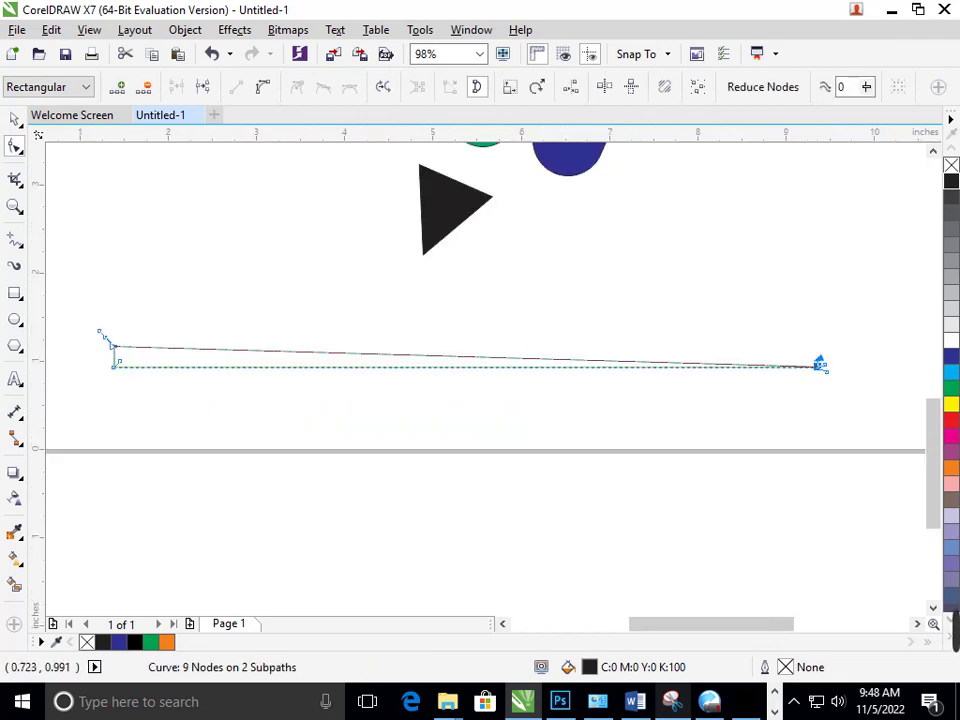
Remove the stray vertical guideline and lower the upper left corner of the wedge slightly, making it about 0.18 inches high.
{"action": "left_click_drag", "start_coordinate": [37, 367], "coordinate": [219, 432]}
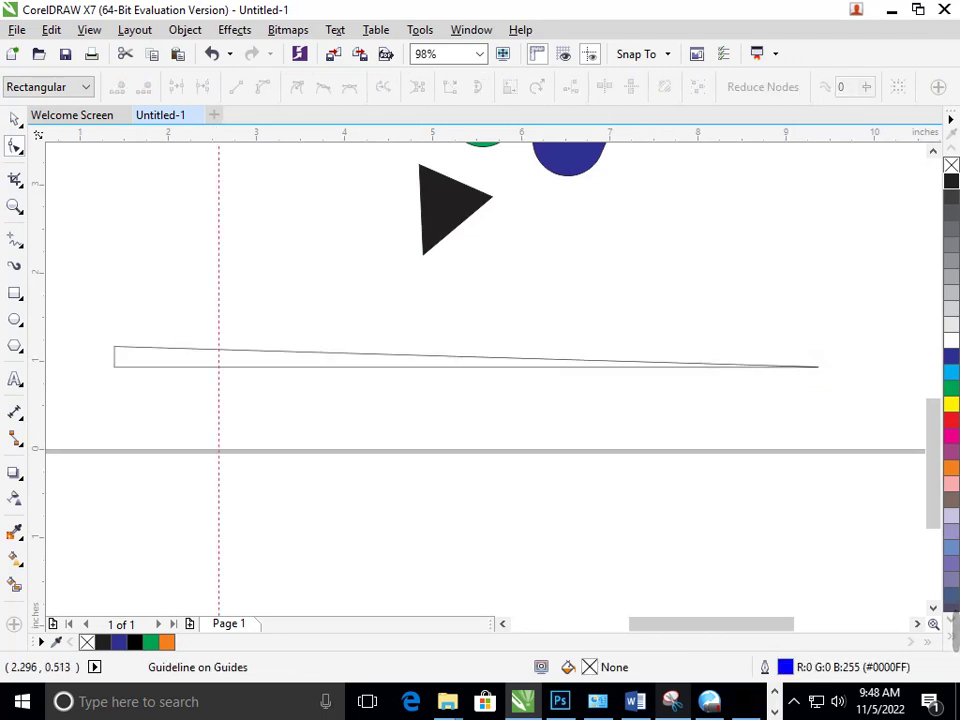
{"action": "key", "text": "Delete"}
{"action": "key", "text": "F2"}
{"action": "left_click_drag", "start_coordinate": [75, 306], "coordinate": [281, 446]}
{"action": "left_click", "coordinate": [269, 276]}
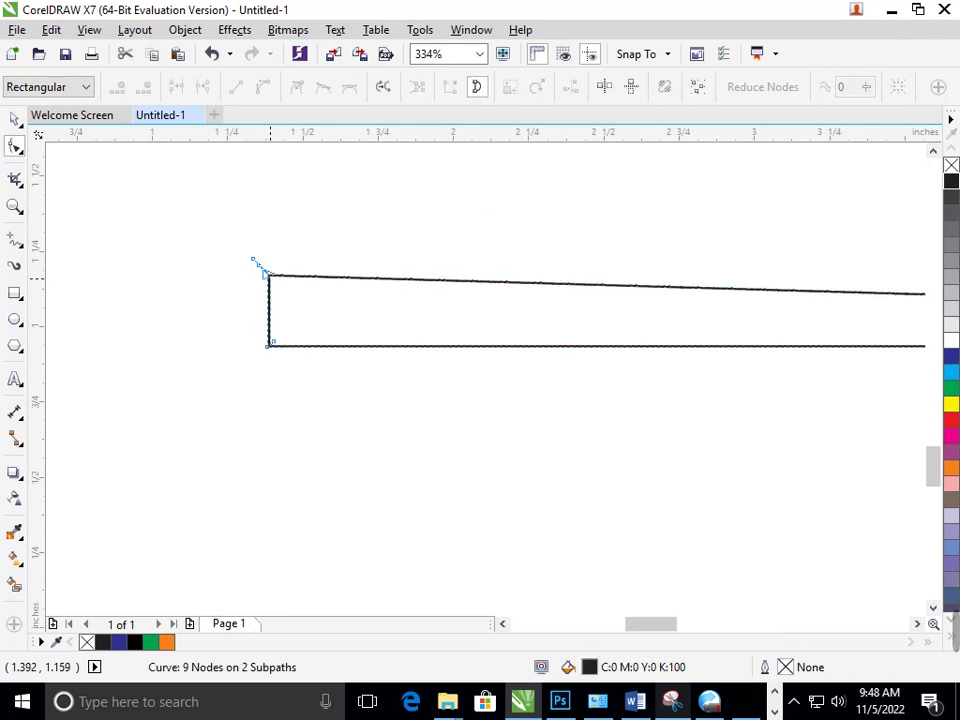
{"action": "left_click_drag", "start_coordinate": [255, 261], "coordinate": [256, 281]}
{"action": "scroll", "coordinate": [255, 281], "scroll_direction": "down", "scroll_amount": 5}
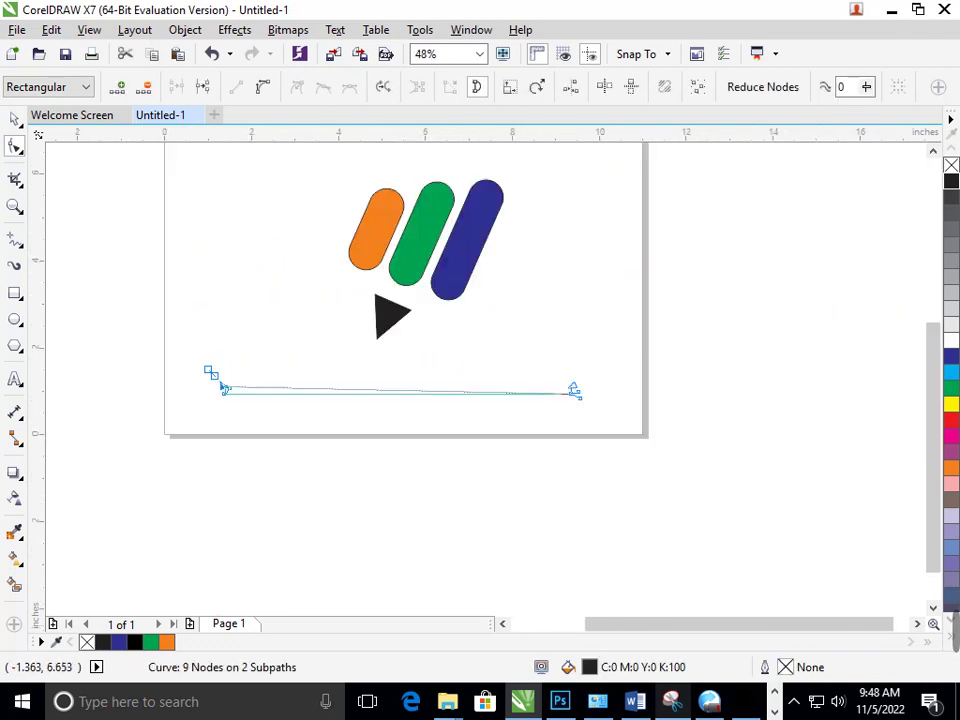
Move the wedge directly beneath the black triangle and shorten it to about 1.91 inches wide.
{"action": "key", "text": "space"}
{"action": "left_click_drag", "start_coordinate": [208, 373], "coordinate": [602, 447]}
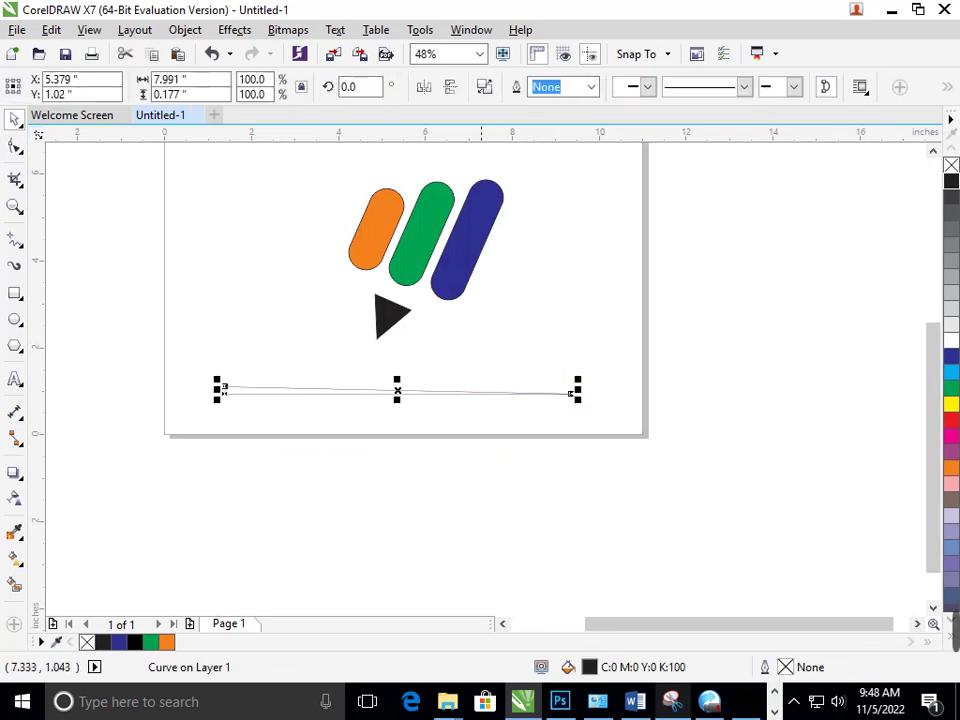
{"action": "left_click_drag", "start_coordinate": [480, 392], "coordinate": [630, 354]}
{"action": "left_click_drag", "start_coordinate": [727, 348], "coordinate": [463, 362]}
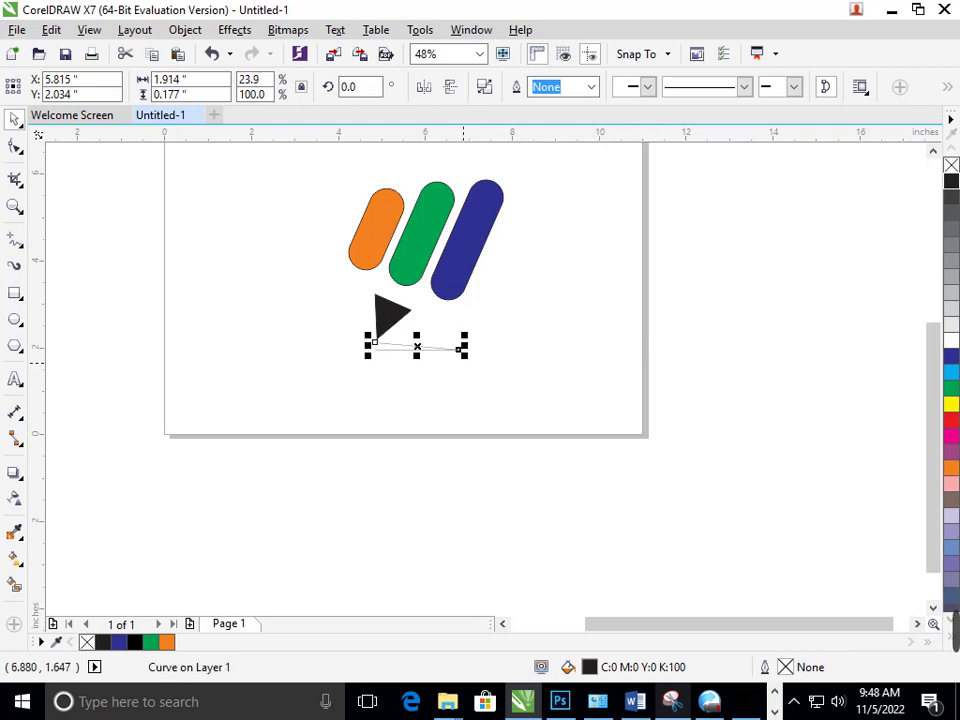
{"action": "key", "text": "Escape"}
Raise the lower left corner nodes of the wedge to roughly halve the height of its wide end.
{"action": "scroll", "coordinate": [463, 362], "scroll_direction": "up", "scroll_amount": 4}
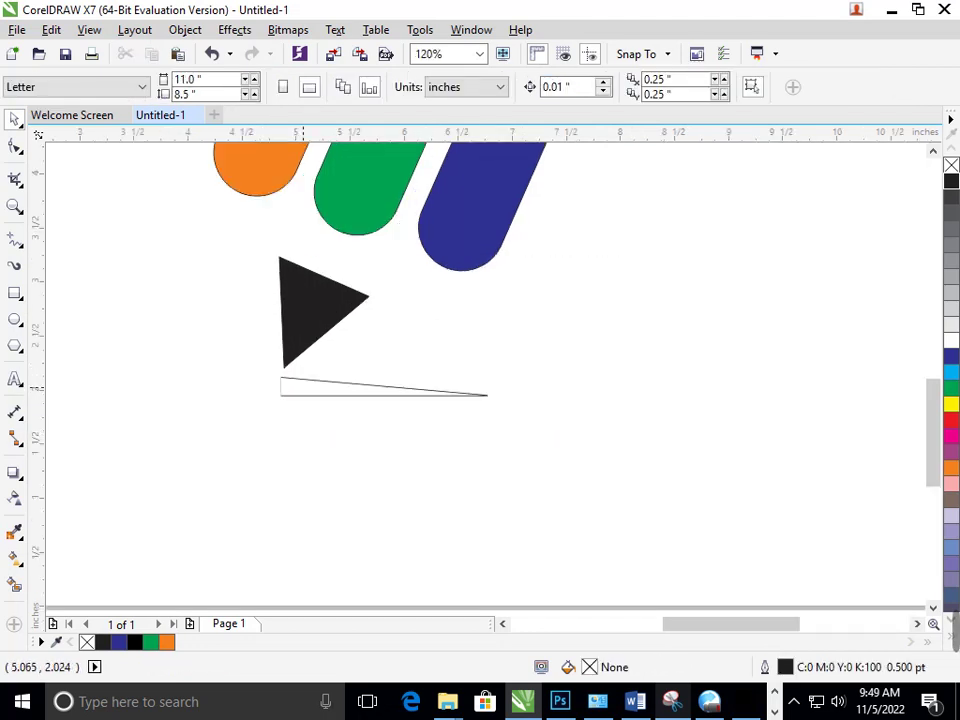
{"action": "scroll", "coordinate": [350, 448], "scroll_direction": "up", "scroll_amount": 3}
{"action": "scroll", "coordinate": [264, 341], "scroll_direction": "up", "scroll_amount": 1}
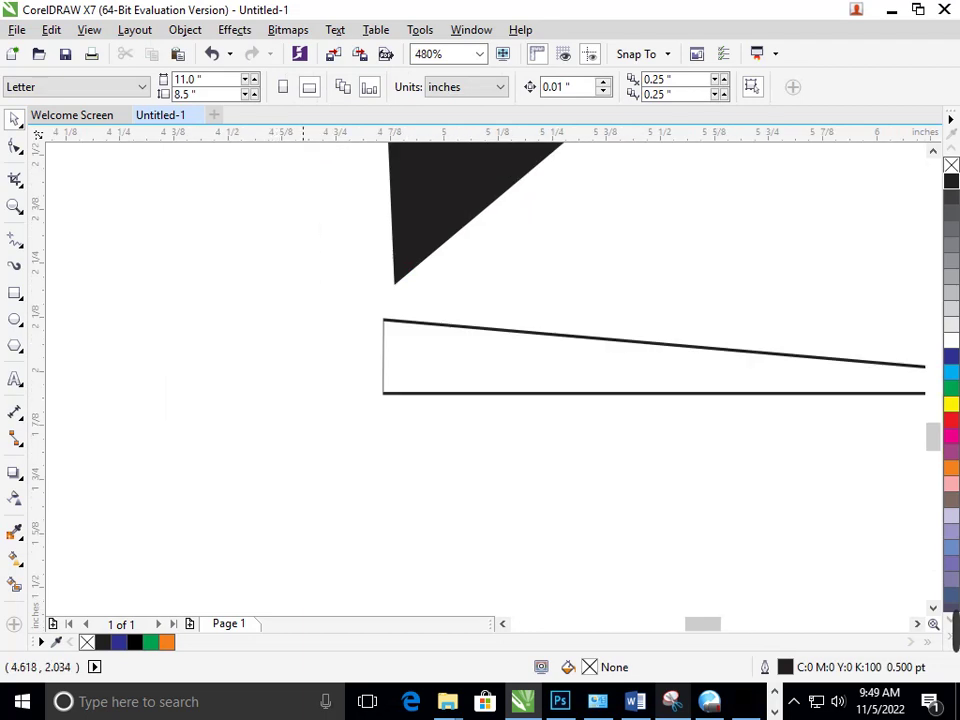
{"action": "left_click", "coordinate": [389, 393]}
{"action": "left_click", "coordinate": [14, 146]}
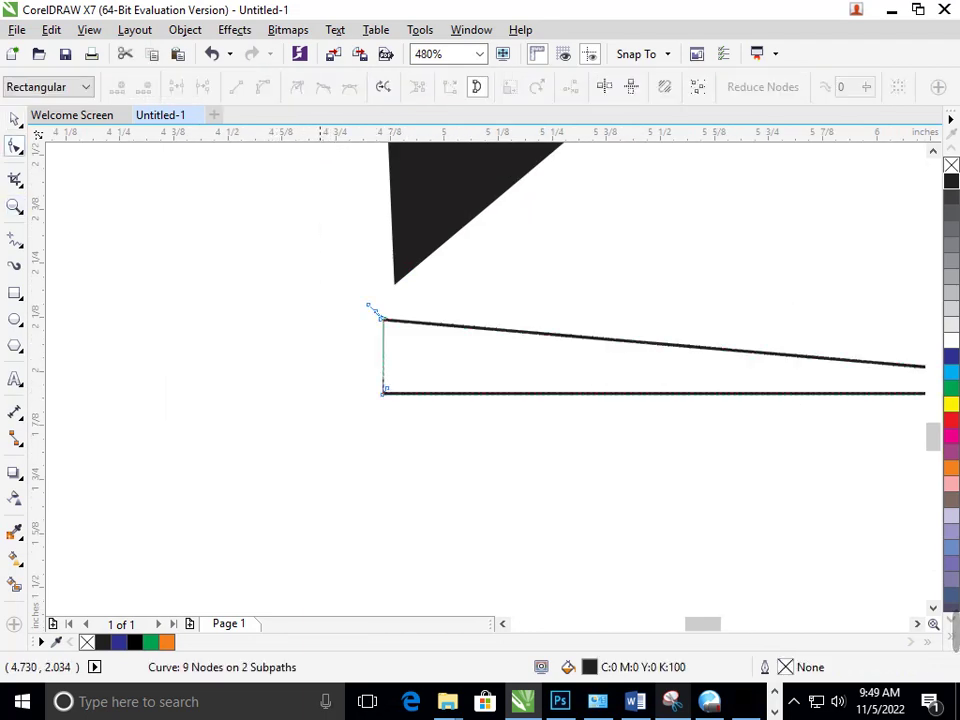
{"action": "left_click", "coordinate": [382, 392]}
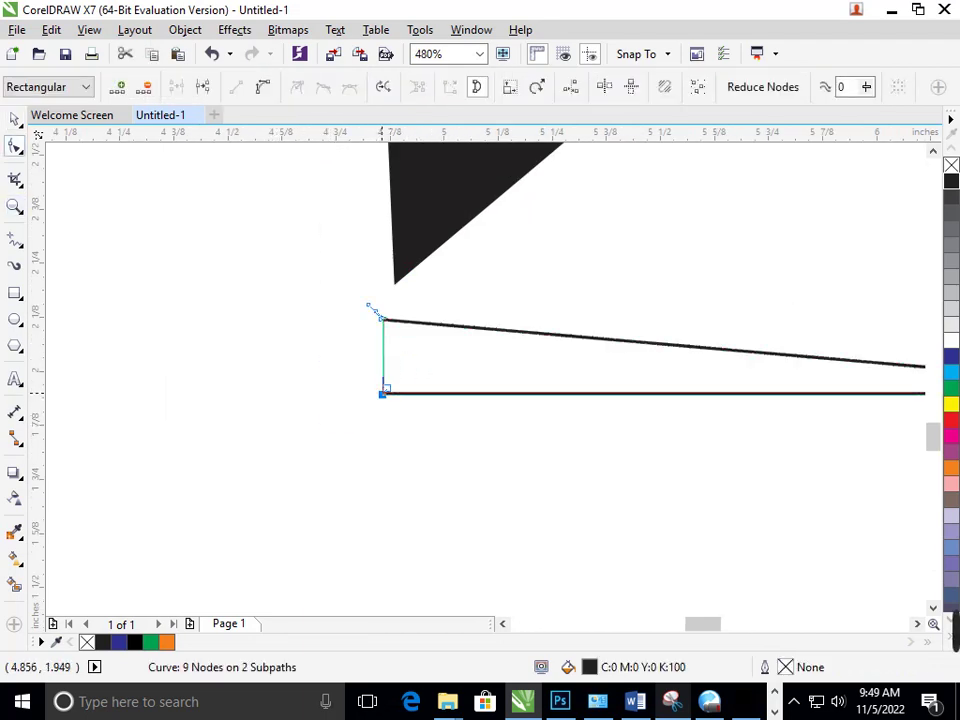
{"action": "left_click_drag", "start_coordinate": [384, 391], "coordinate": [383, 357]}
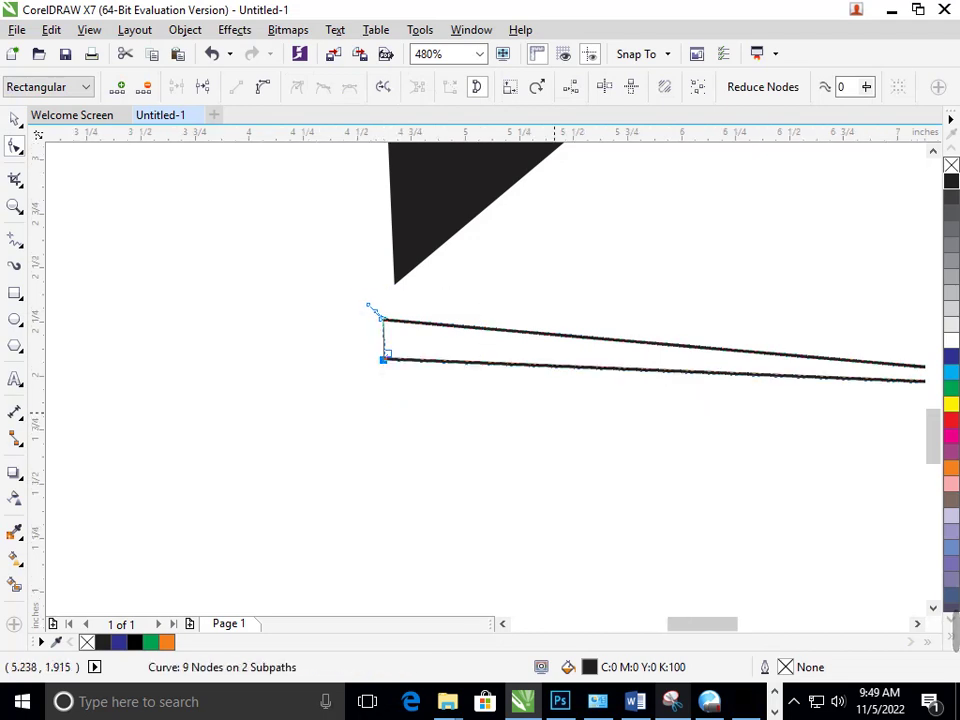
{"action": "scroll", "coordinate": [475, 380], "scroll_direction": "down", "scroll_amount": 3}
Raise the wedge's lower left corner nodes further to make its wide end narrower.
{"action": "key", "text": "F2"}
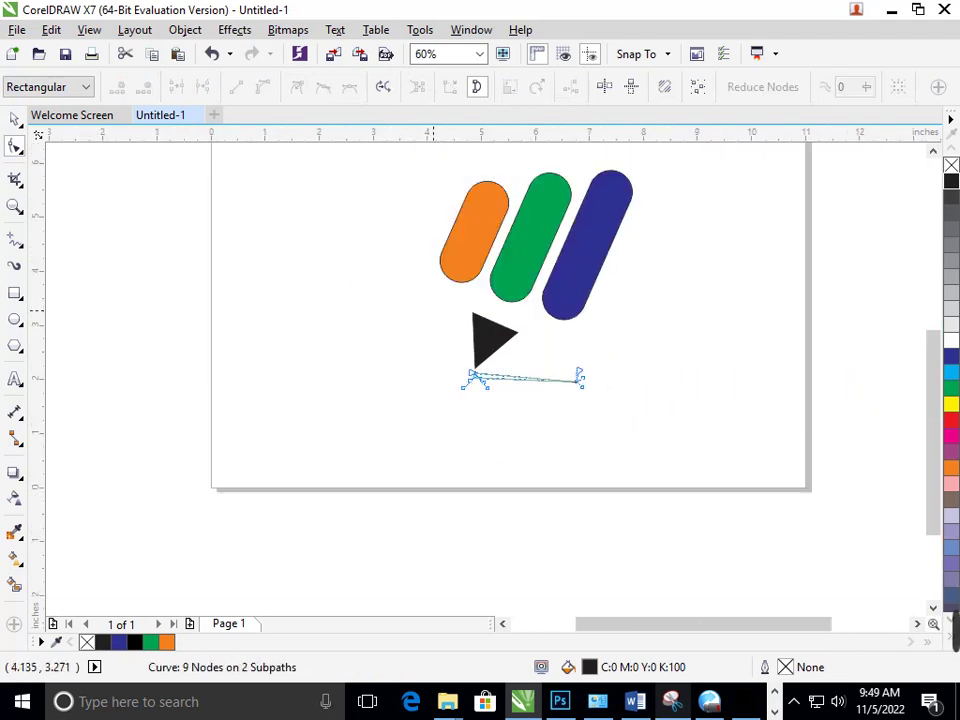
{"action": "left_click_drag", "start_coordinate": [435, 310], "coordinate": [663, 461]}
{"action": "key", "text": "F2"}
{"action": "left_click_drag", "start_coordinate": [219, 298], "coordinate": [323, 398]}
{"action": "key", "text": "F2"}
{"action": "left_click_drag", "start_coordinate": [317, 301], "coordinate": [480, 467]}
{"action": "left_click_drag", "start_coordinate": [416, 450], "coordinate": [485, 510]}
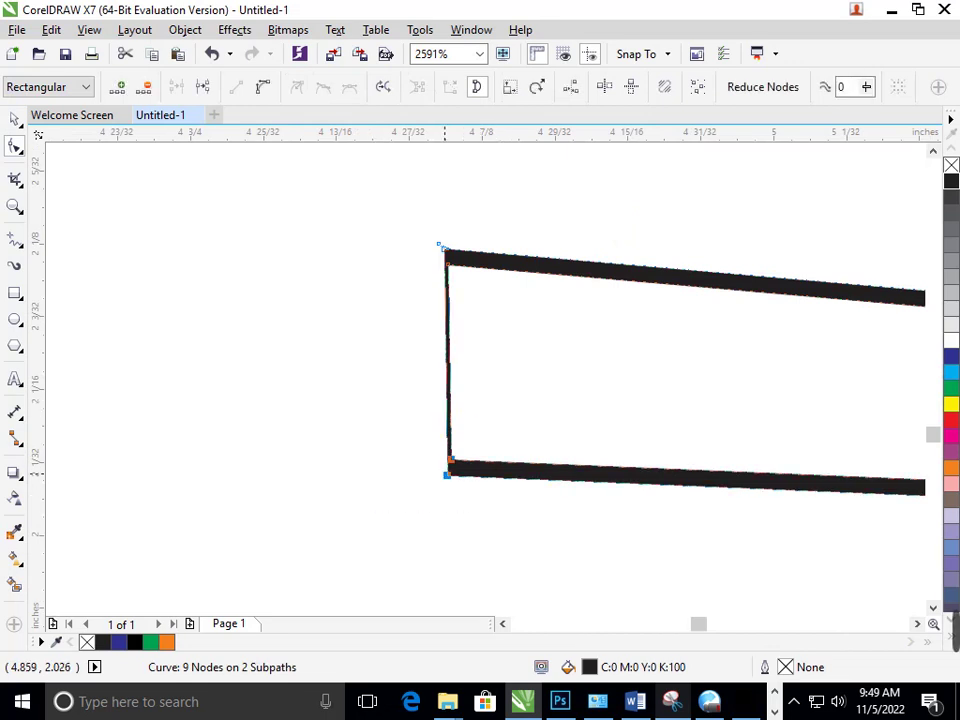
{"action": "left_click_drag", "start_coordinate": [447, 474], "coordinate": [447, 422]}
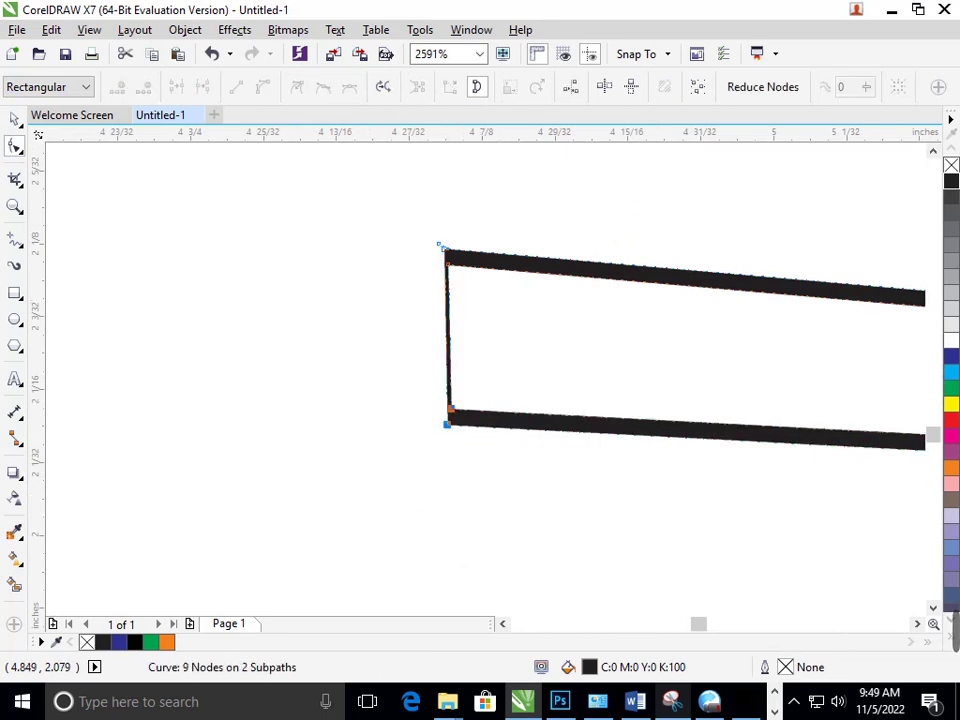
{"action": "key", "text": "F3"}
{"action": "right_click", "coordinate": [596, 512]}
{"action": "left_click", "coordinate": [480, 398]}
{"action": "key", "text": "F3"}
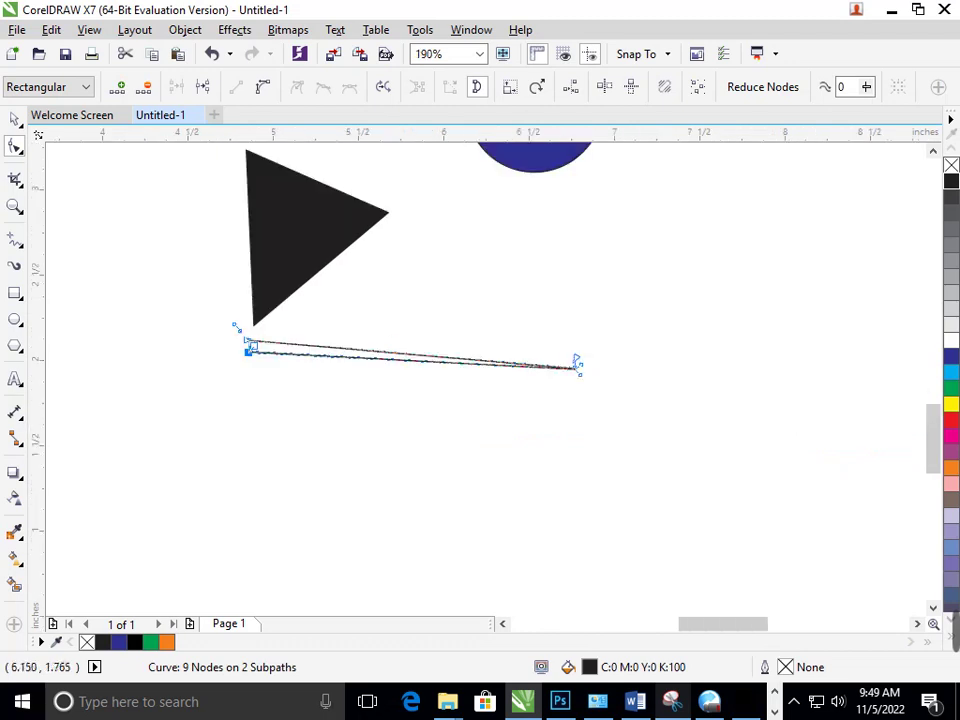
{"action": "key", "text": "F3"}
{"action": "left_click", "coordinate": [404, 486]}
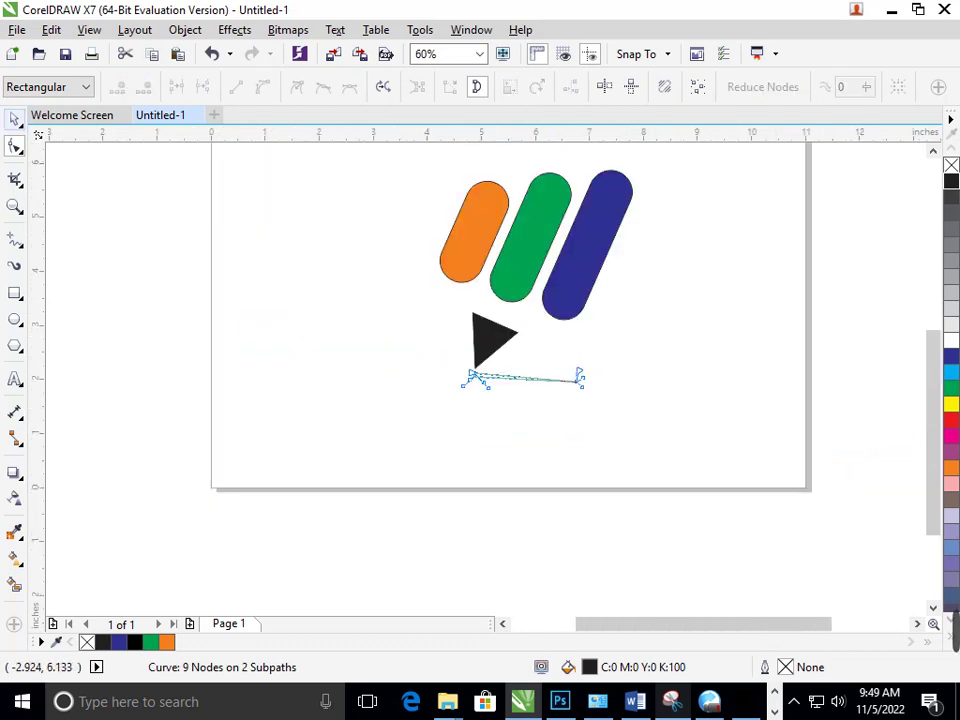
Skew the wedge vertically by lowering its wide left end until it is about 0.1 inches high overall.
{"action": "left_click", "coordinate": [14, 119]}
{"action": "left_click", "coordinate": [262, 348]}
{"action": "key", "text": "F2"}
{"action": "left_click_drag", "start_coordinate": [341, 249], "coordinate": [784, 457]}
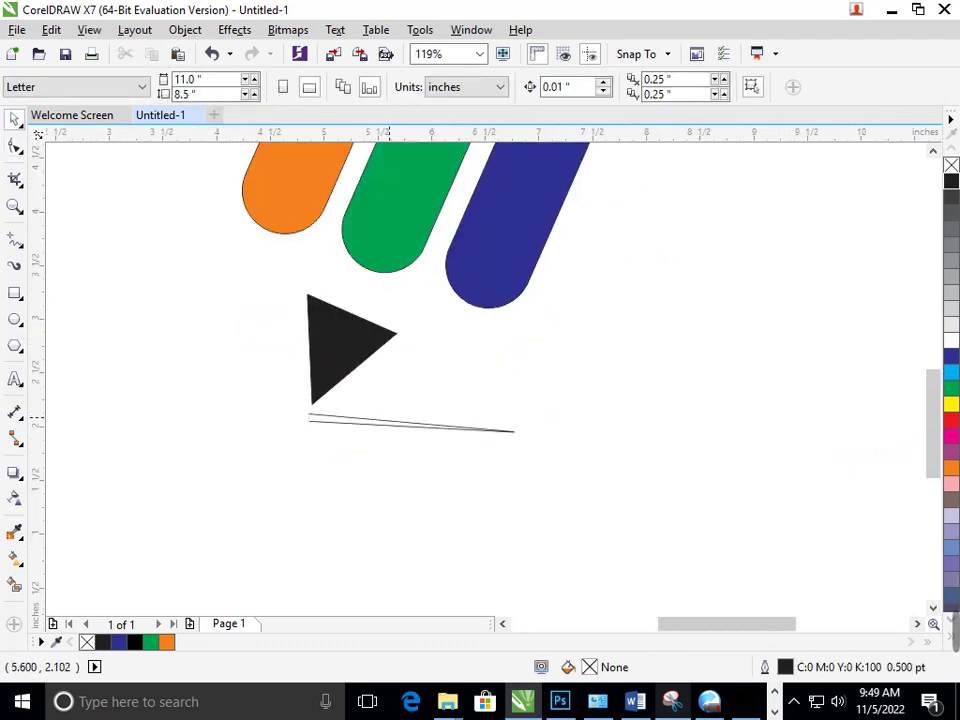
{"action": "scroll", "coordinate": [306, 420], "scroll_direction": "up", "scroll_amount": 2}
{"action": "left_click", "coordinate": [190, 302]}
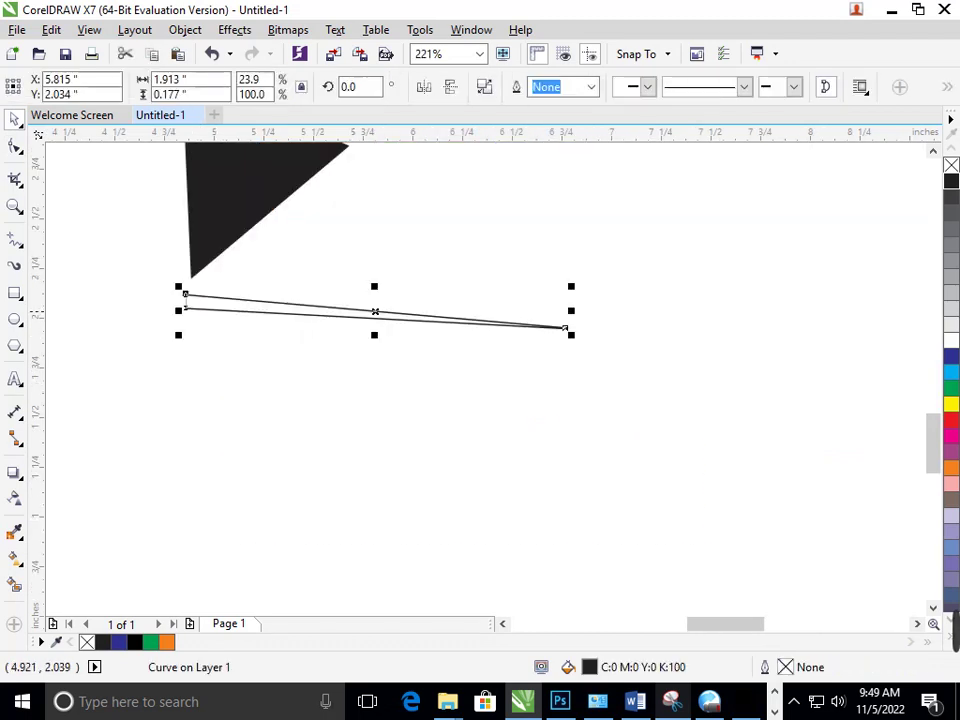
{"action": "left_click", "coordinate": [184, 302]}
{"action": "left_click", "coordinate": [185, 300]}
{"action": "left_click", "coordinate": [182, 303]}
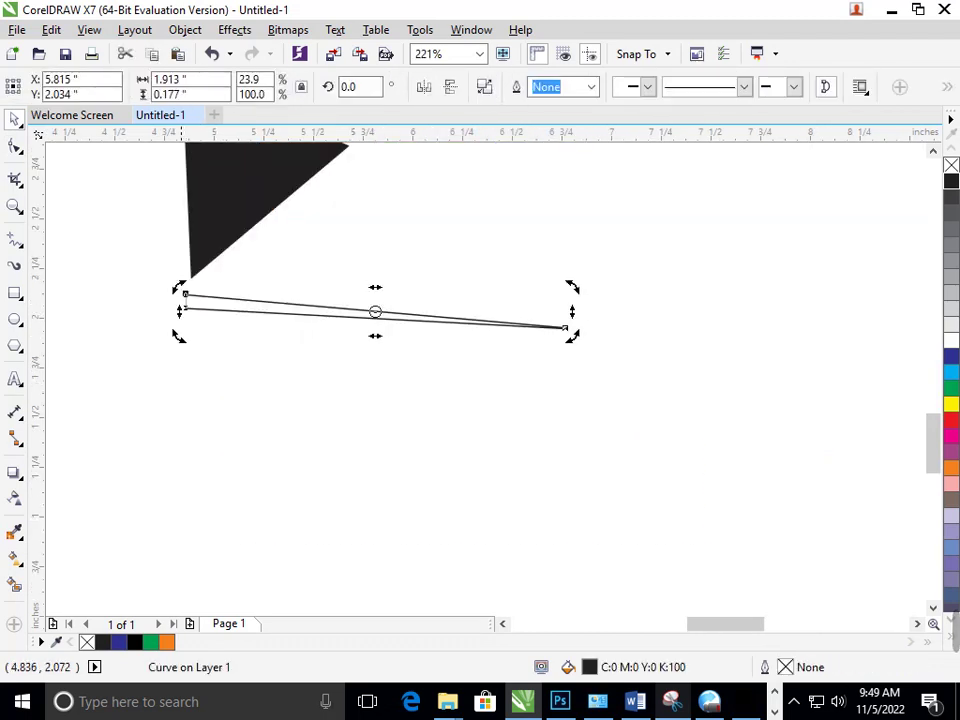
{"action": "left_click", "coordinate": [195, 312]}
{"action": "left_click_drag", "start_coordinate": [185, 307], "coordinate": [185, 322]}
{"action": "key", "text": "Escape"}
{"action": "scroll", "coordinate": [558, 450], "scroll_direction": "down", "scroll_amount": 2}
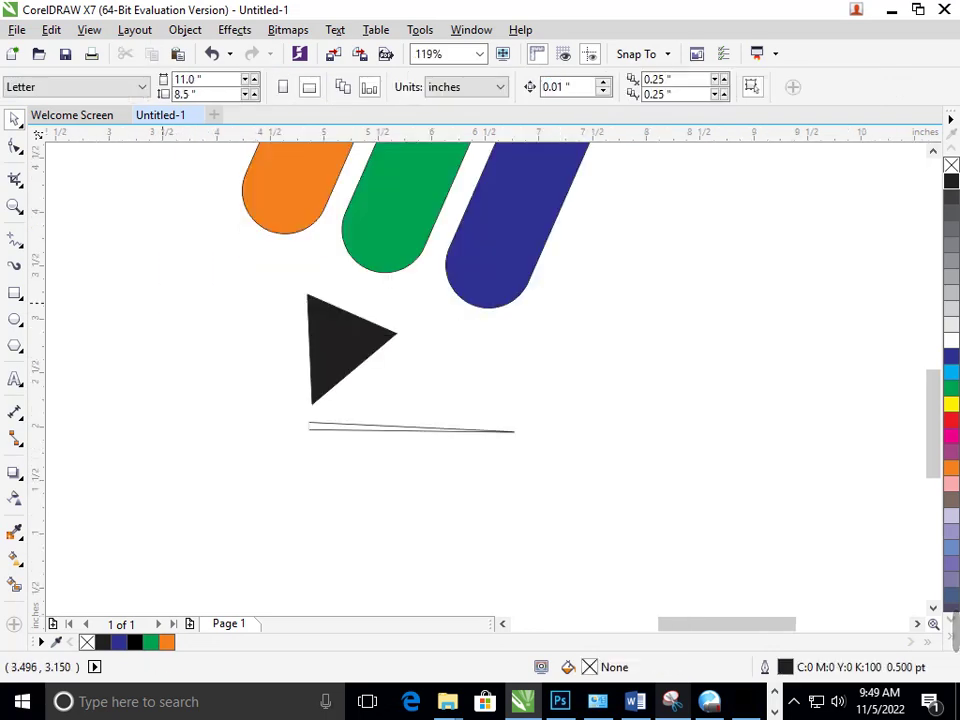
Skew the wedge until its lower edge is level, using a temporary horizontal guideline, and remove the guideline.
{"action": "scroll", "coordinate": [635, 329], "scroll_direction": "down", "scroll_amount": 2}
{"action": "scroll", "coordinate": [639, 187], "scroll_direction": "up", "scroll_amount": 2}
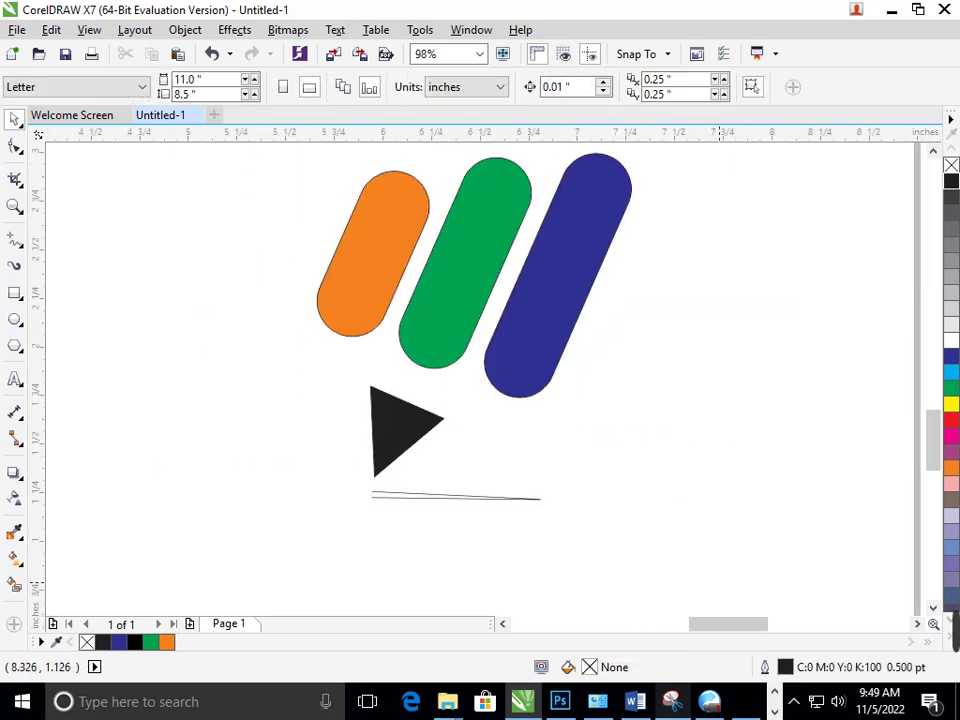
{"action": "scroll", "coordinate": [456, 430], "scroll_direction": "up", "scroll_amount": 2}
{"action": "left_click_drag", "start_coordinate": [271, 132], "coordinate": [333, 356]}
{"action": "left_click_drag", "start_coordinate": [129, 300], "coordinate": [364, 433]}
{"action": "left_click", "coordinate": [173, 280]}
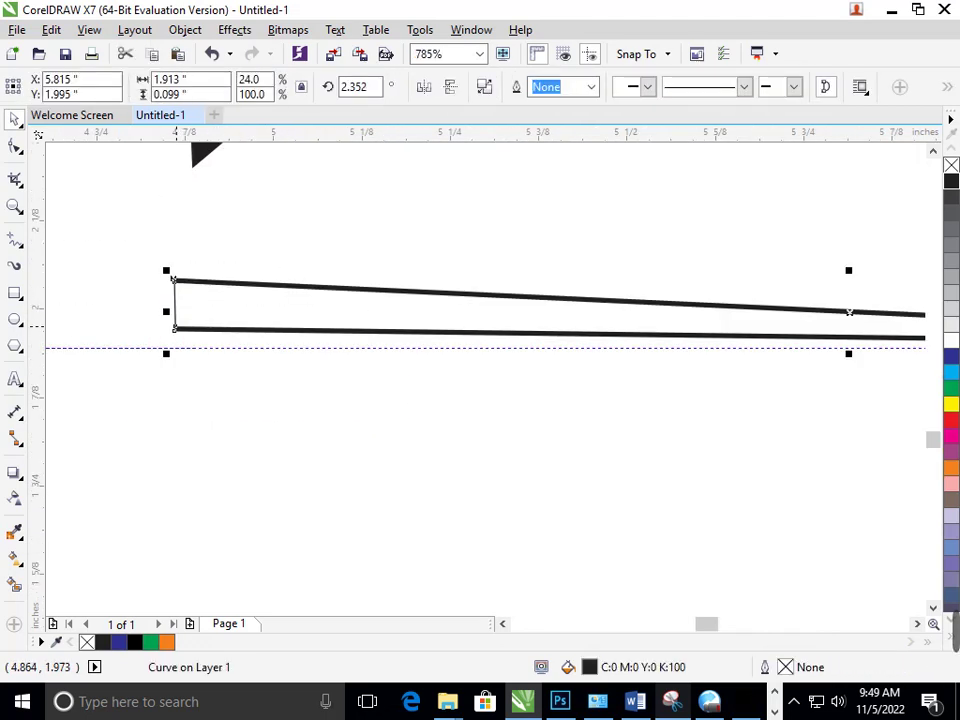
{"action": "left_click", "coordinate": [176, 327]}
{"action": "left_click", "coordinate": [176, 326]}
{"action": "left_click", "coordinate": [176, 326]}
{"action": "left_click_drag", "start_coordinate": [167, 312], "coordinate": [167, 330]}
{"action": "key", "text": "F3"}
{"action": "key", "text": "F3"}
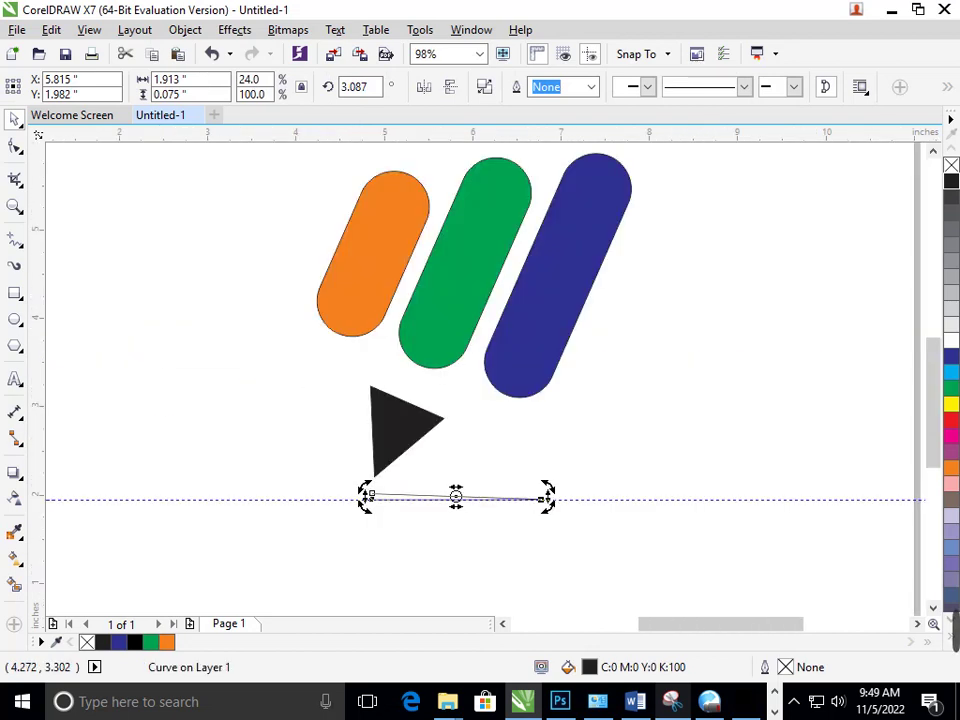
{"action": "left_click", "coordinate": [435, 523]}
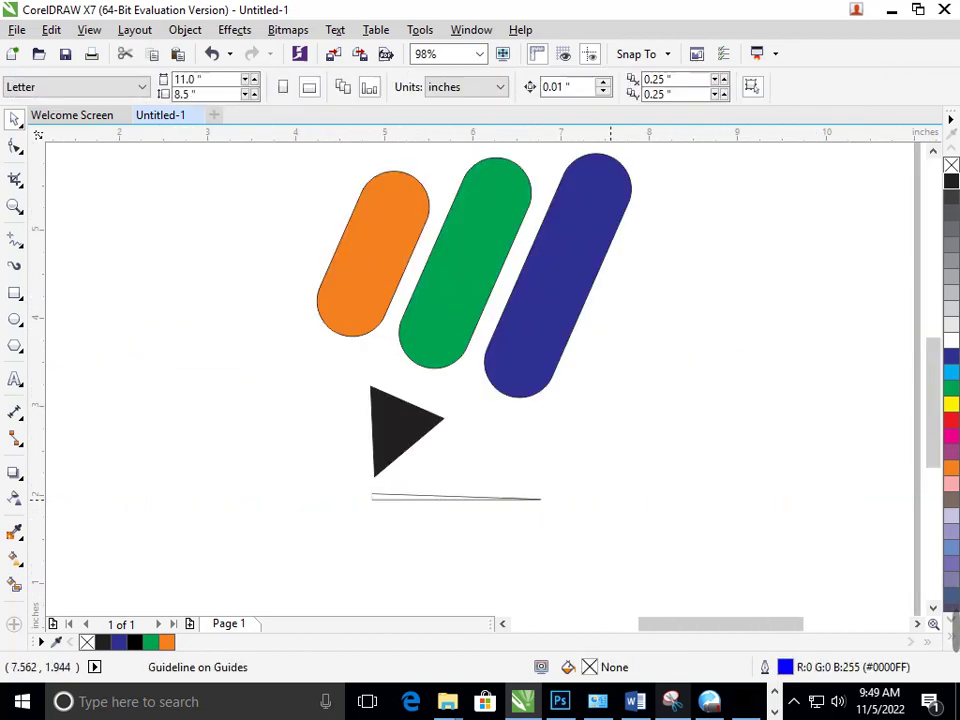
Smart-fill the inside of the wedge and recolour the resulting shape black.
{"action": "left_click", "coordinate": [372, 496]}
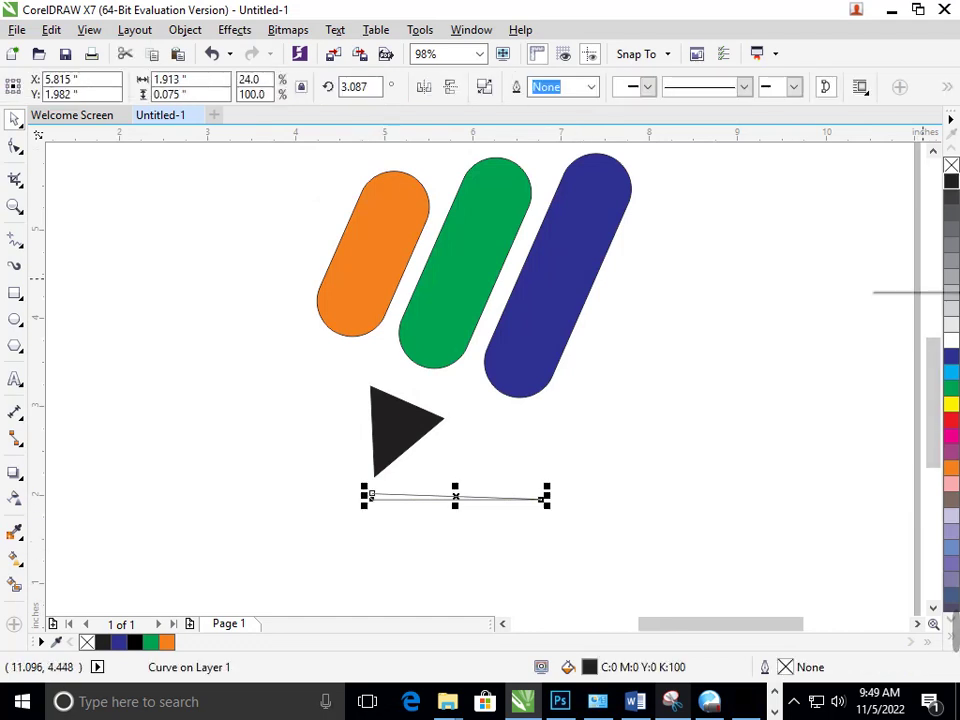
{"action": "left_click", "coordinate": [14, 585]}
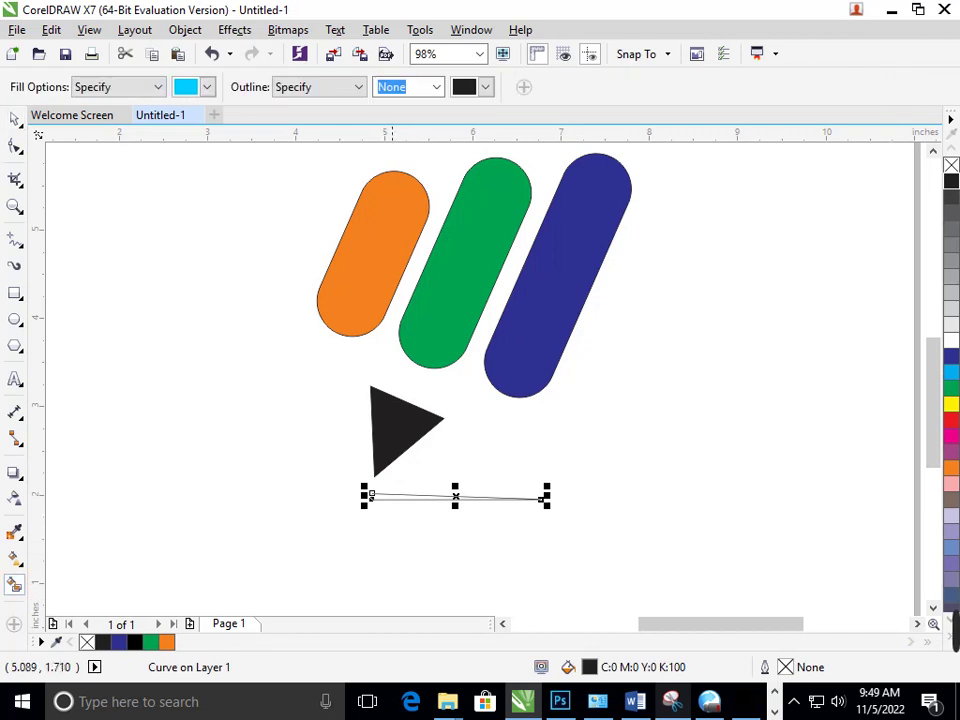
{"action": "left_click", "coordinate": [370, 495]}
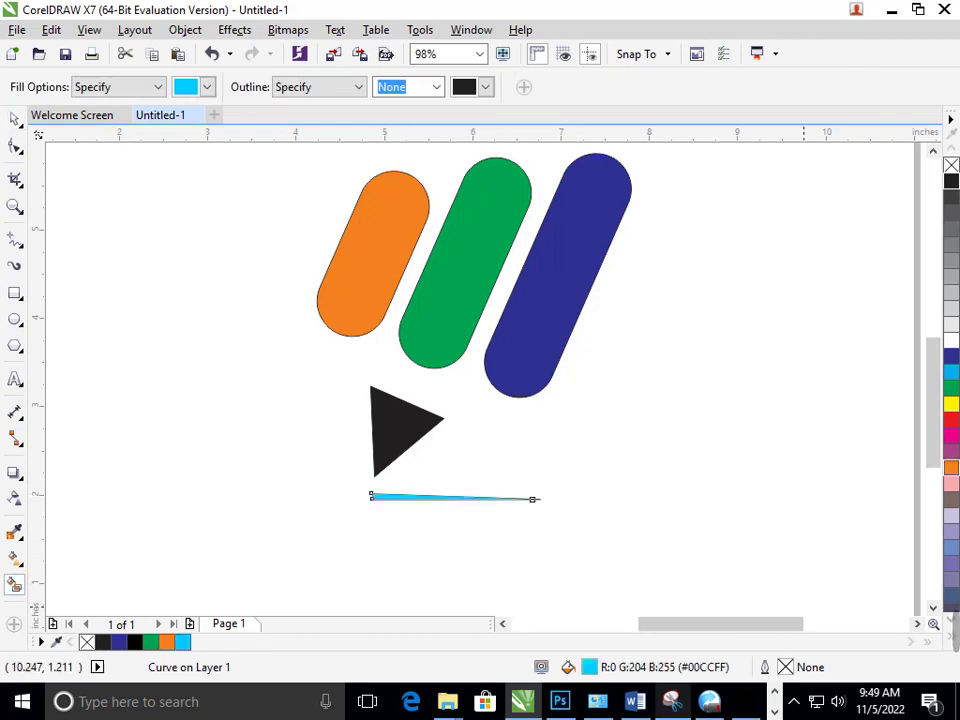
{"action": "left_click", "coordinate": [951, 181]}
{"action": "key", "text": "F3"}
{"action": "key", "text": "F3"}
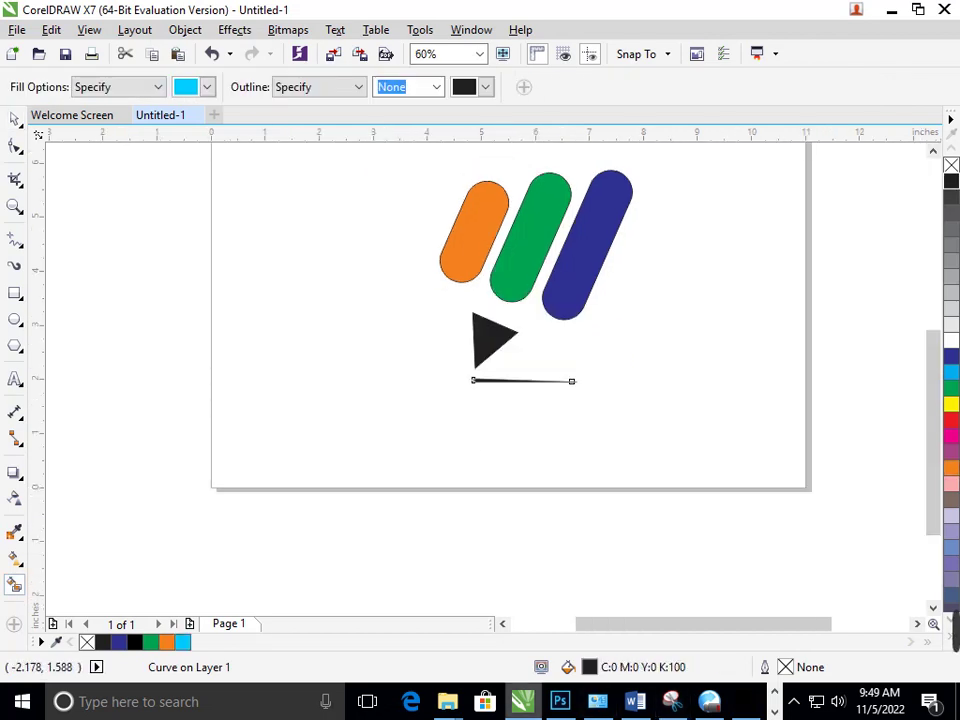
{"action": "key", "text": "space"}
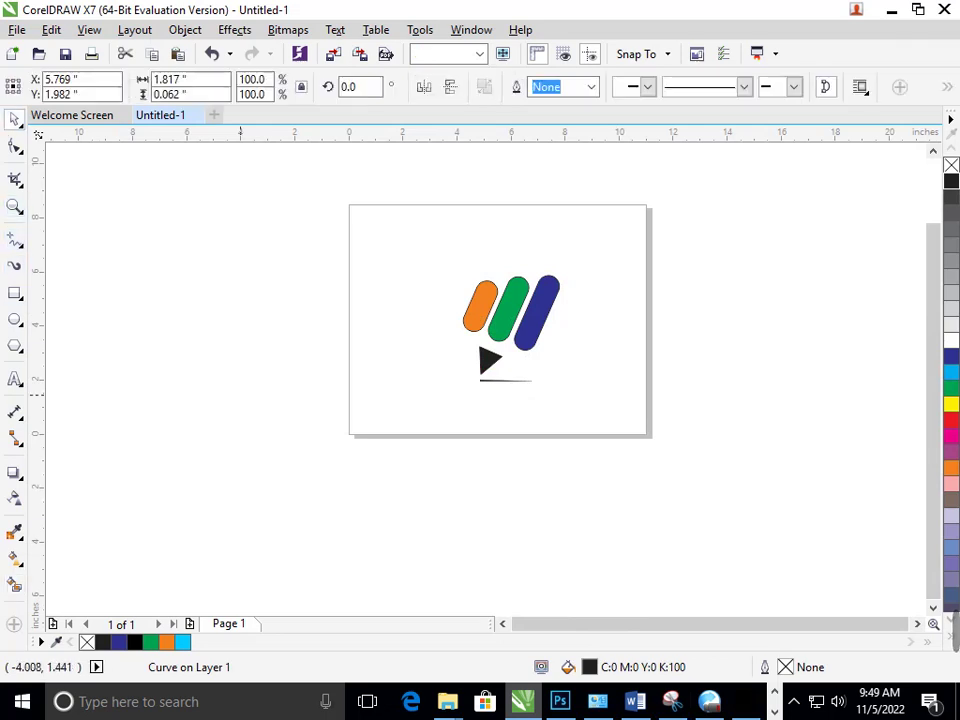
{"action": "key", "text": "Escape"}
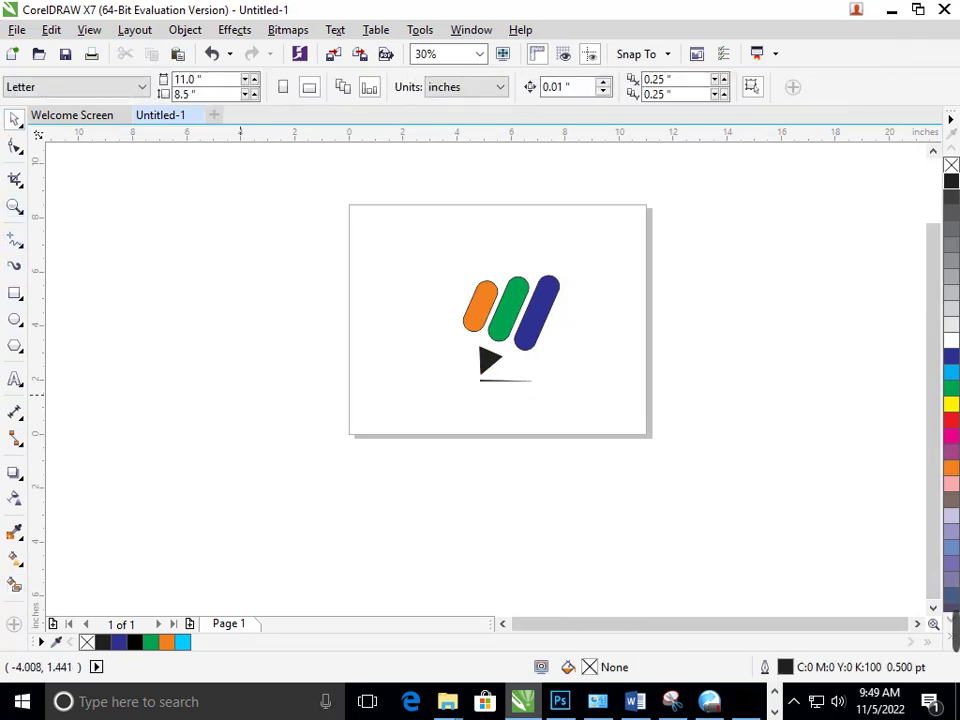
Add the artistic text "Pencil Logo" beside the page and enlarge it to about 50.5 pt.
{"action": "left_click", "coordinate": [227, 272]}
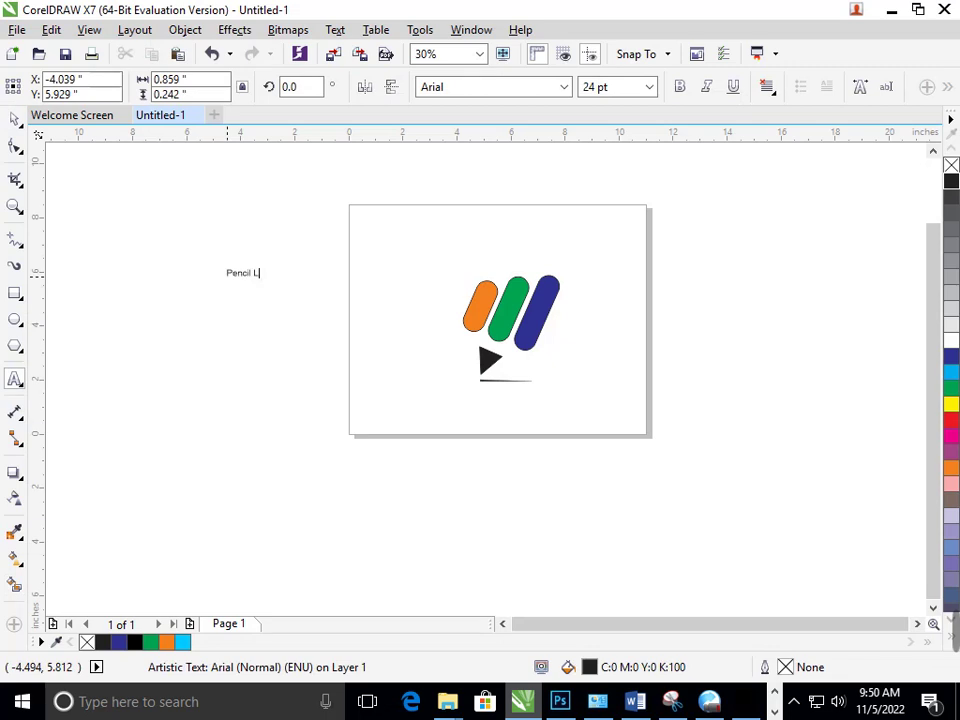
{"action": "key", "text": "ctrl+space"}
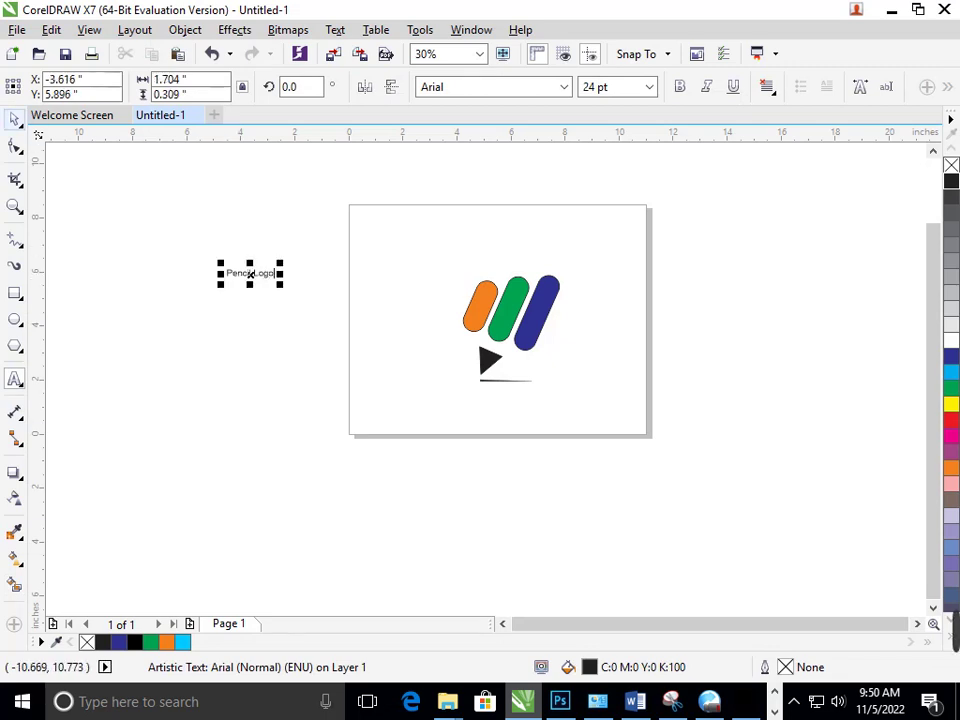
{"action": "left_click_drag", "start_coordinate": [283, 288], "coordinate": [297, 341]}
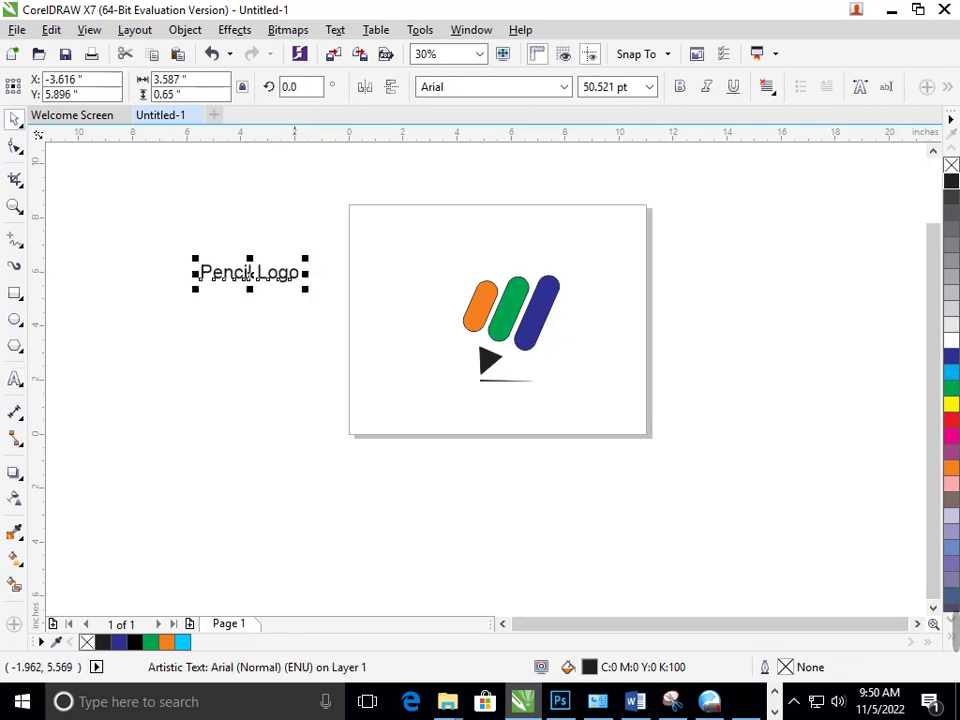
Move the "Pencil Logo" text onto the page above the coloured bars and make it bold.
{"action": "mouse_move", "coordinate": [250, 272]}
{"action": "left_mouse_down"}
{"action": "mouse_move", "coordinate": [511, 269]}
{"action": "mouse_move", "coordinate": [563, 254]}
{"action": "left_mouse_up"}
{"action": "key", "text": "ctrl+b"}
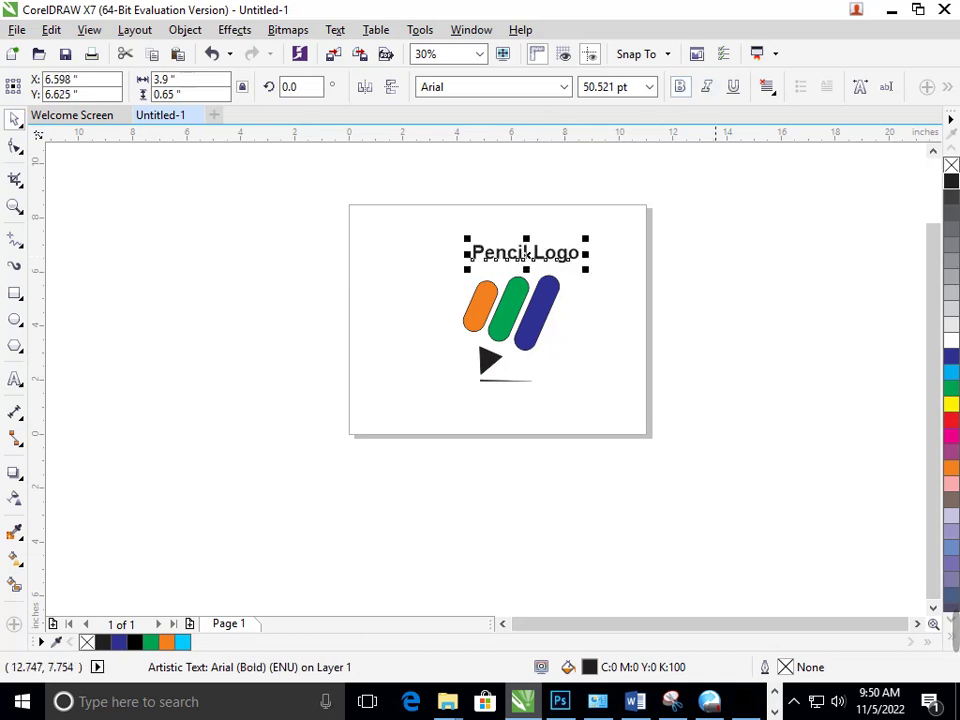
{"action": "key", "text": "Escape"}
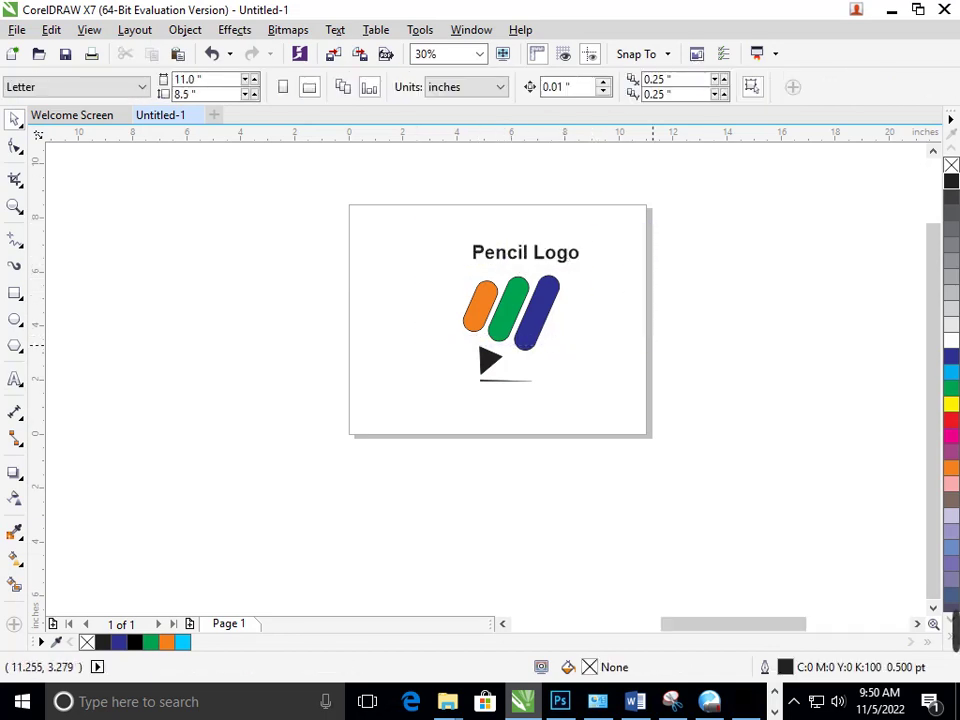
Scale the "Pencil Logo" title down slightly and adjust its position above the coloured bars.
{"action": "scroll", "coordinate": [561, 260], "scroll_direction": "up", "scroll_amount": 3}
{"action": "left_click", "coordinate": [455, 270]}
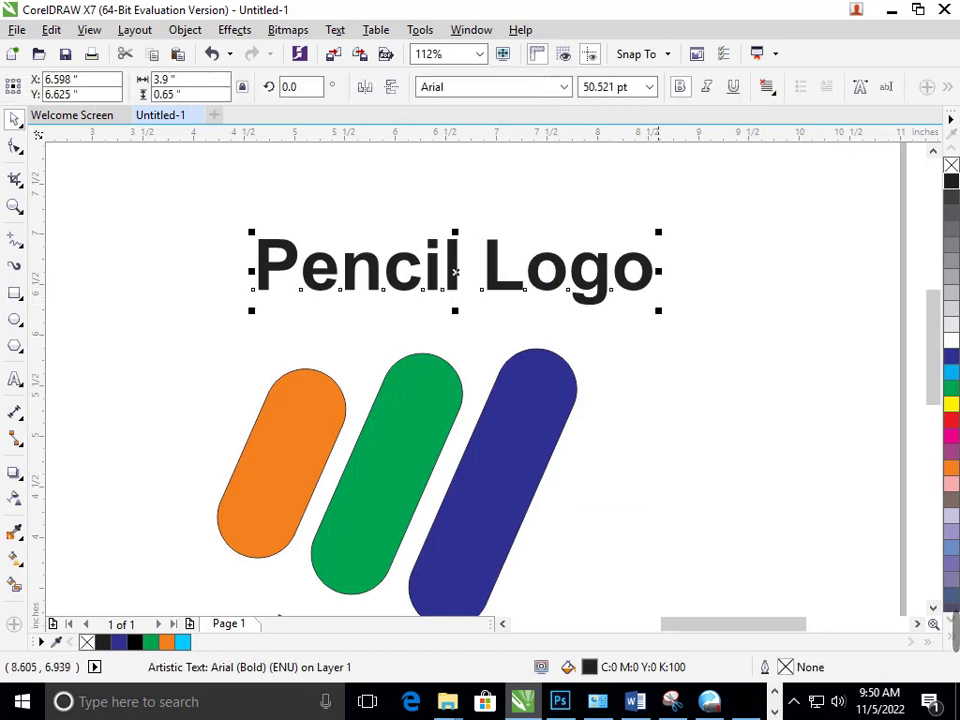
{"action": "mouse_move", "coordinate": [658, 233]}
{"action": "left_mouse_down"}
{"action": "mouse_move", "coordinate": [652, 241]}
{"action": "mouse_move", "coordinate": [664, 238]}
{"action": "left_mouse_up"}
{"action": "left_click", "coordinate": [616, 298]}
{"action": "left_click", "coordinate": [575, 279]}
{"action": "left_click_drag", "start_coordinate": [576, 279], "coordinate": [570, 281]}
{"action": "left_click", "coordinate": [680, 370]}
{"action": "scroll", "coordinate": [554, 249], "scroll_direction": "down", "scroll_amount": 3}
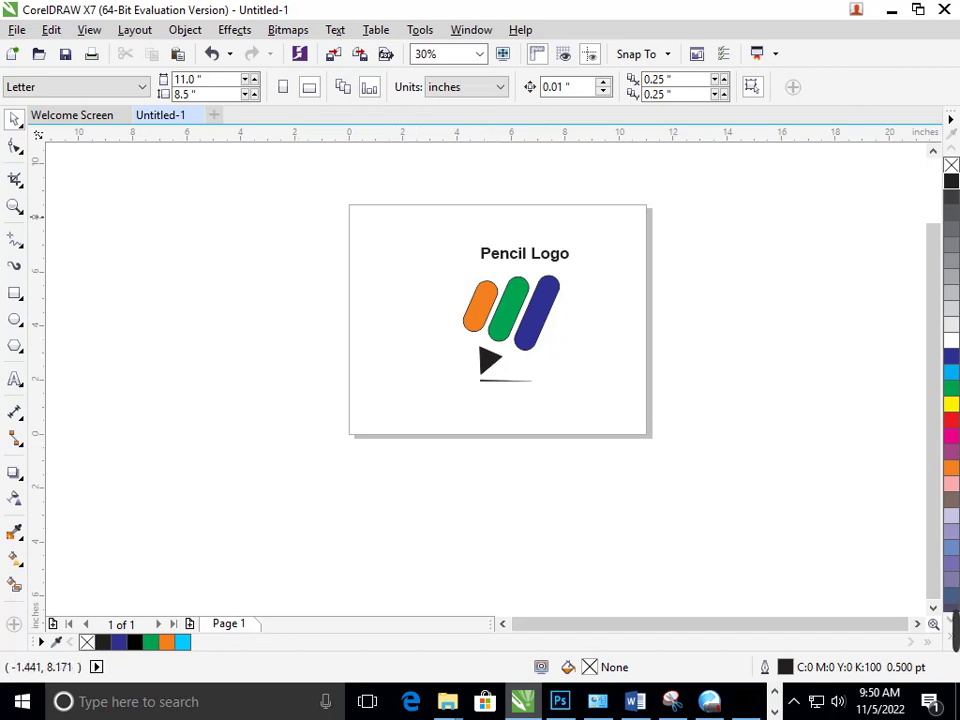
Group the title, the three coloured bars, the triangle tip and the tapered stroke.
{"action": "scroll", "coordinate": [141, 198], "scroll_direction": "up", "scroll_amount": 1}
{"action": "scroll", "coordinate": [472, 384], "scroll_direction": "down", "scroll_amount": 1}
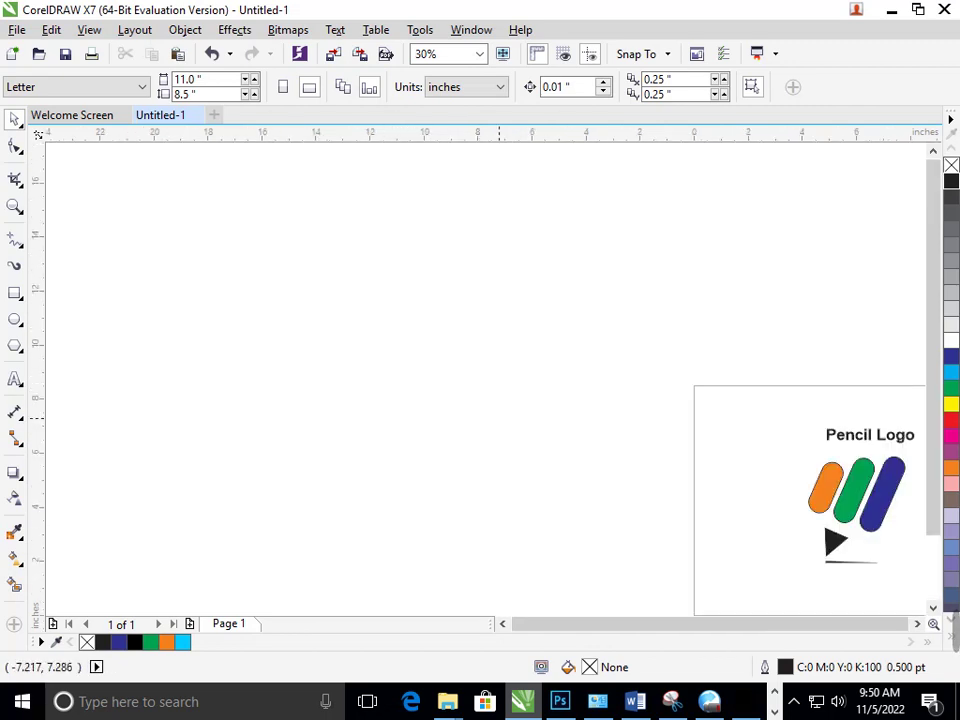
{"action": "left_click_drag", "start_coordinate": [440, 329], "coordinate": [601, 425]}
{"action": "right_click", "coordinate": [602, 426]}
{"action": "key", "text": "Escape"}
{"action": "key", "text": "F2"}
{"action": "left_click_drag", "start_coordinate": [514, 341], "coordinate": [800, 496]}
{"action": "mouse_move", "coordinate": [364, 268]}
{"action": "left_mouse_down"}
{"action": "mouse_move", "coordinate": [651, 561]}
{"action": "mouse_move", "coordinate": [661, 593]}
{"action": "left_mouse_up"}
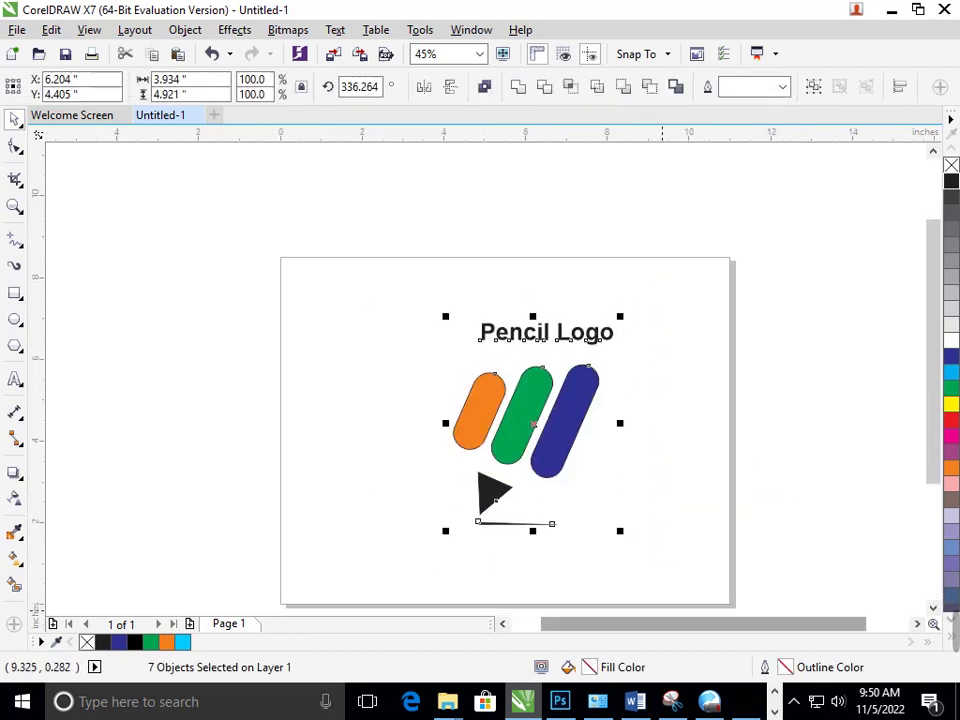
{"action": "key", "text": "ctrl+g"}
{"action": "left_click", "coordinate": [597, 536]}
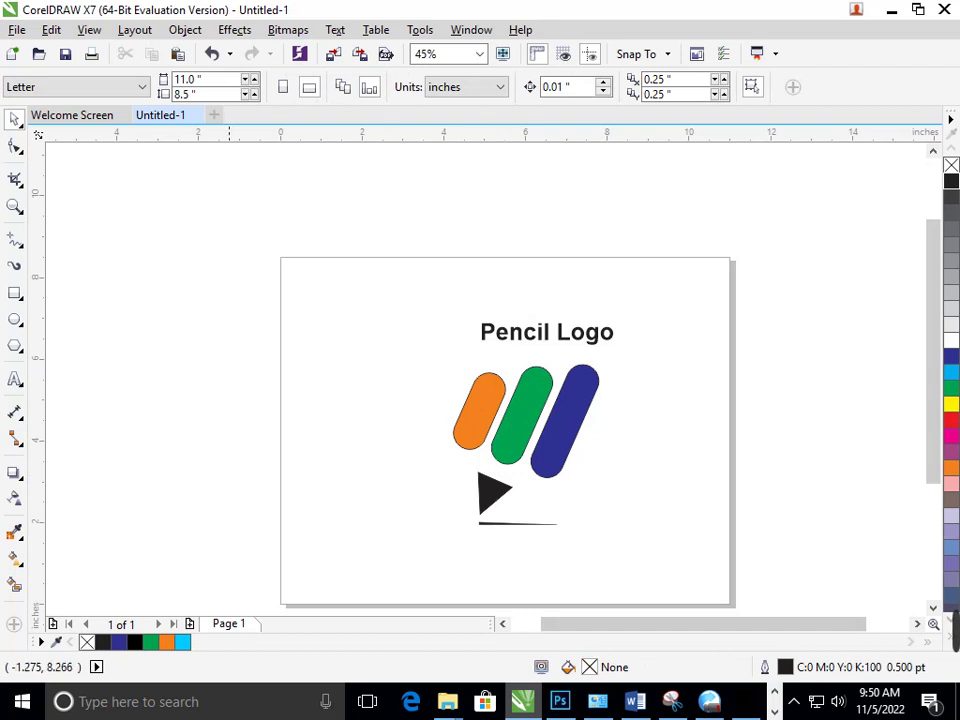
Enlarge the logo group from its centre to about 119% and move it about 1.1 inches left on the page.
{"action": "key", "text": "F2"}
{"action": "left_click_drag", "start_coordinate": [349, 276], "coordinate": [676, 491]}
{"action": "key", "text": "F3"}
{"action": "left_click_drag", "start_coordinate": [401, 254], "coordinate": [685, 561]}
{"action": "left_click_drag", "start_coordinate": [449, 525], "coordinate": [434, 545]}
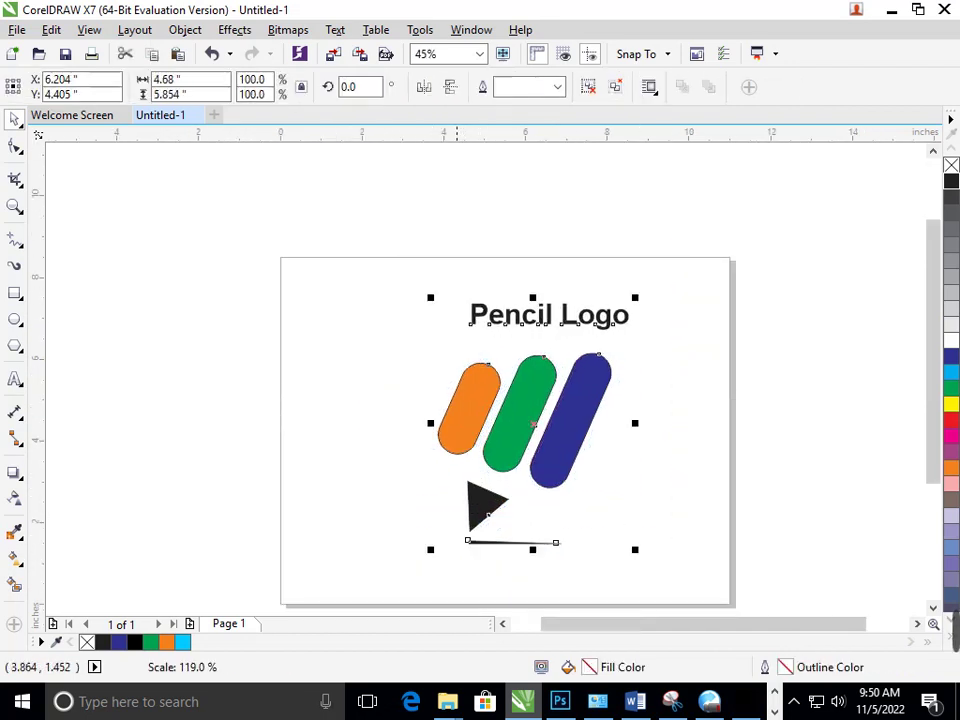
{"action": "left_click_drag", "start_coordinate": [480, 510], "coordinate": [436, 508]}
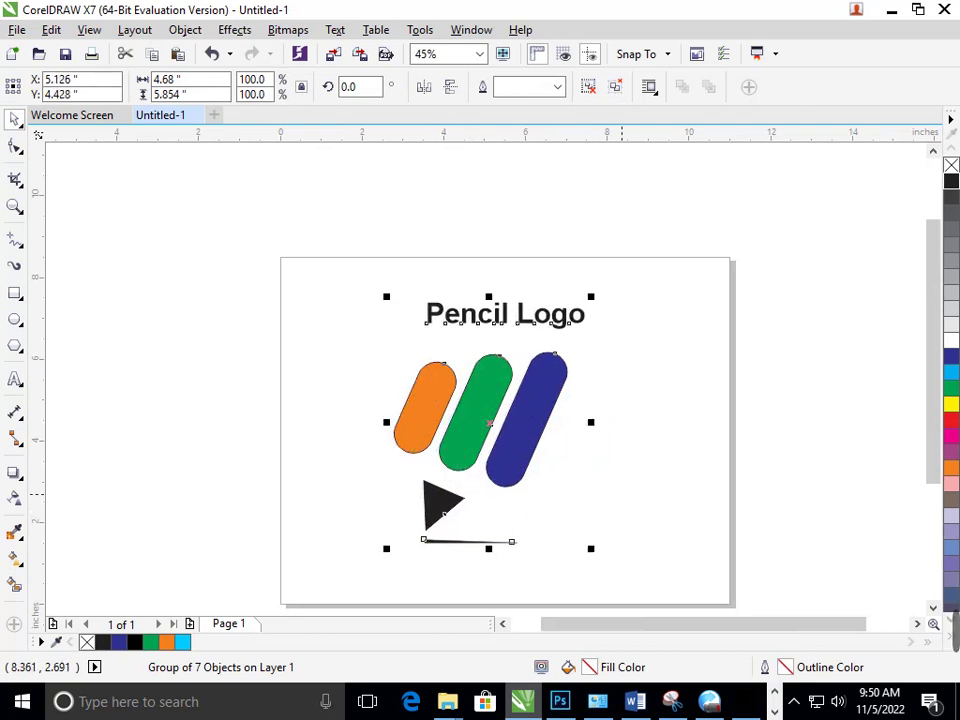
{"action": "key", "text": "Escape"}
{"action": "mouse_move", "coordinate": [238, 236]}
{"action": "left_mouse_down"}
{"action": "mouse_move", "coordinate": [396, 360]}
{"action": "mouse_move", "coordinate": [735, 566]}
{"action": "mouse_move", "coordinate": [742, 600]}
{"action": "mouse_move", "coordinate": [744, 577]}
{"action": "left_mouse_up"}
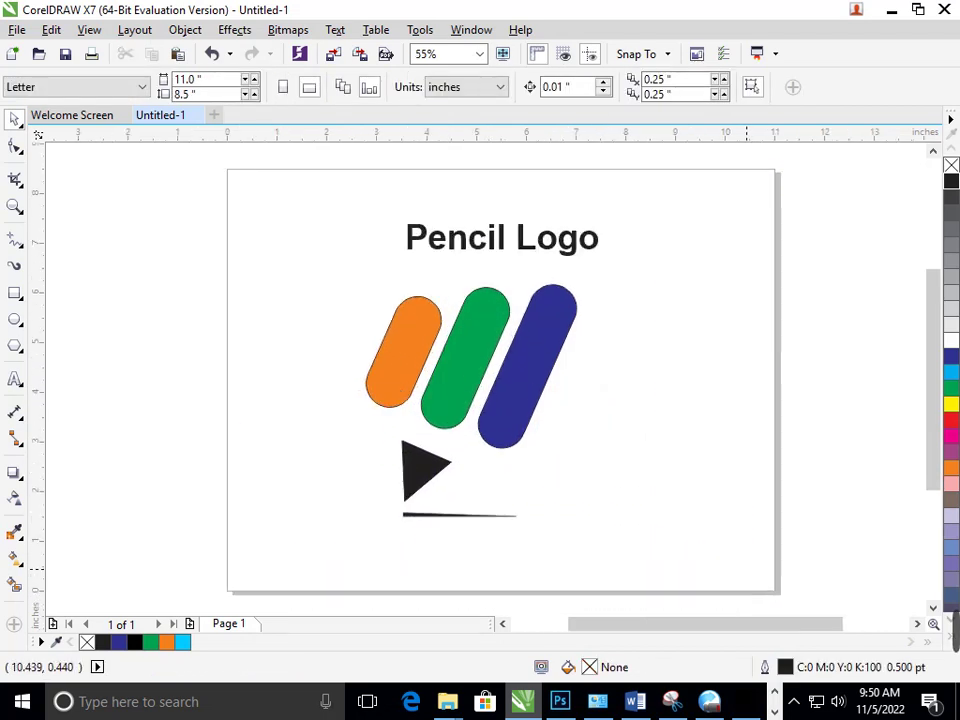